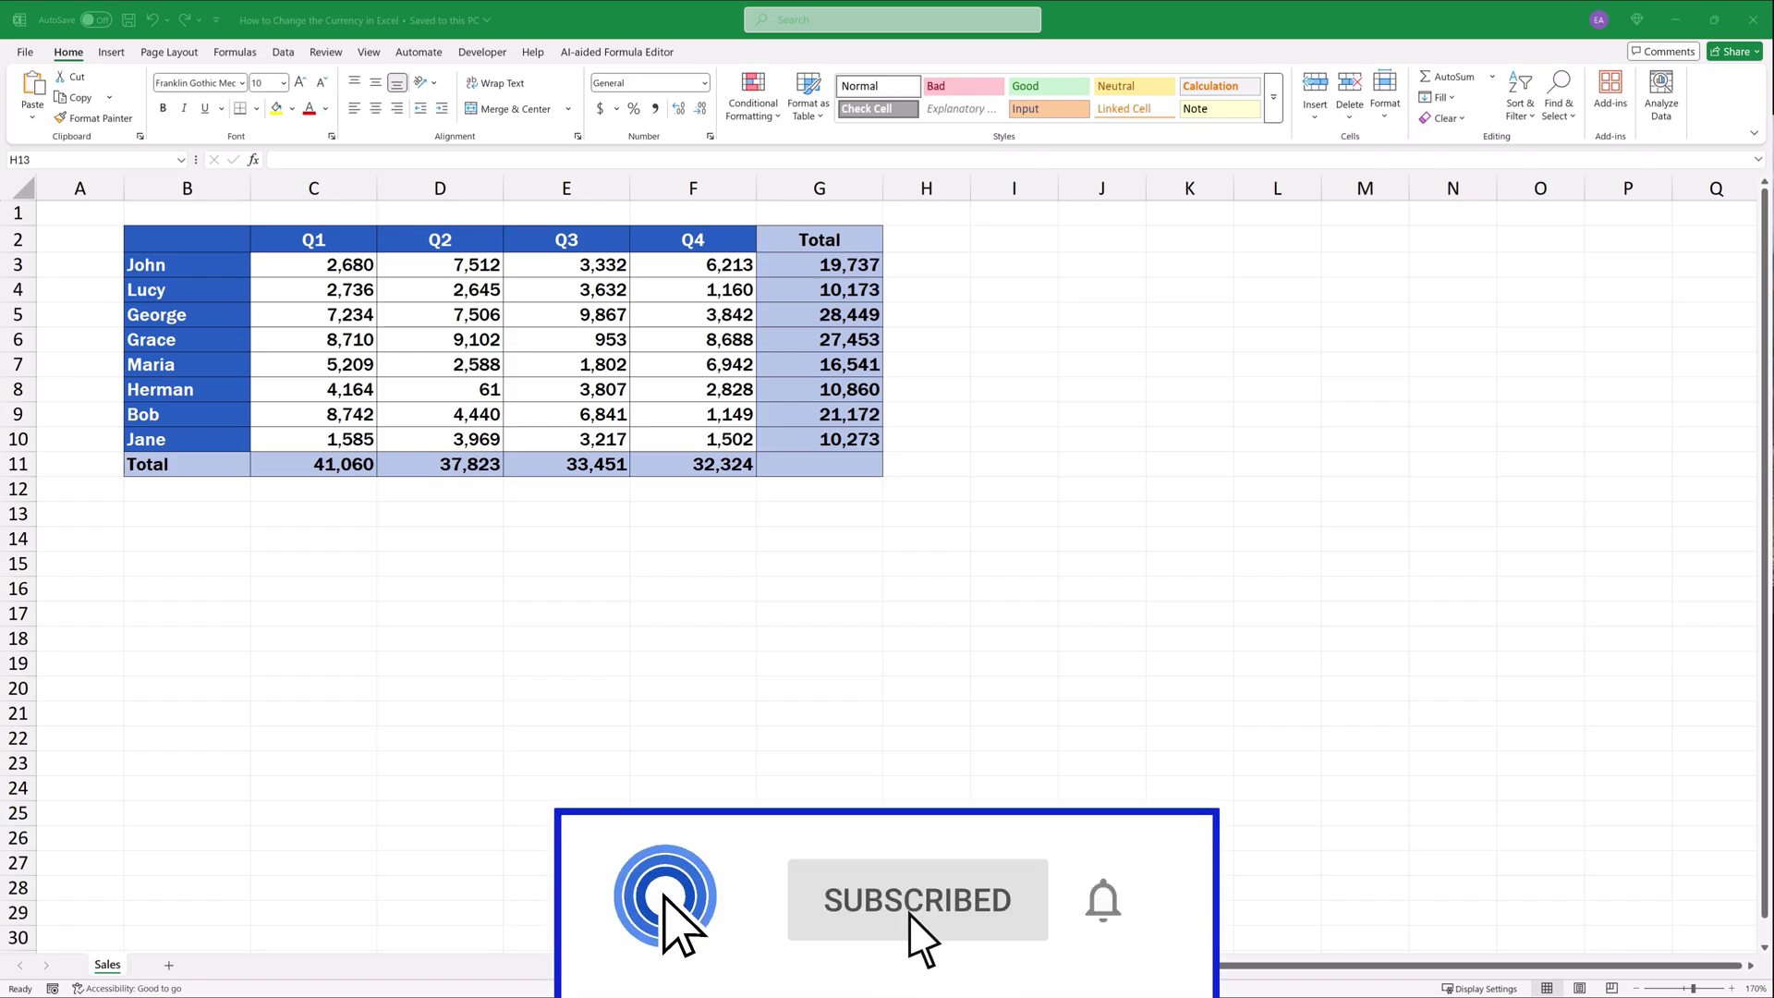
Step: Select the Total figures G3:G10 and bring up their right-click menu
{"action": "left_click", "coordinate": [940, 517]}
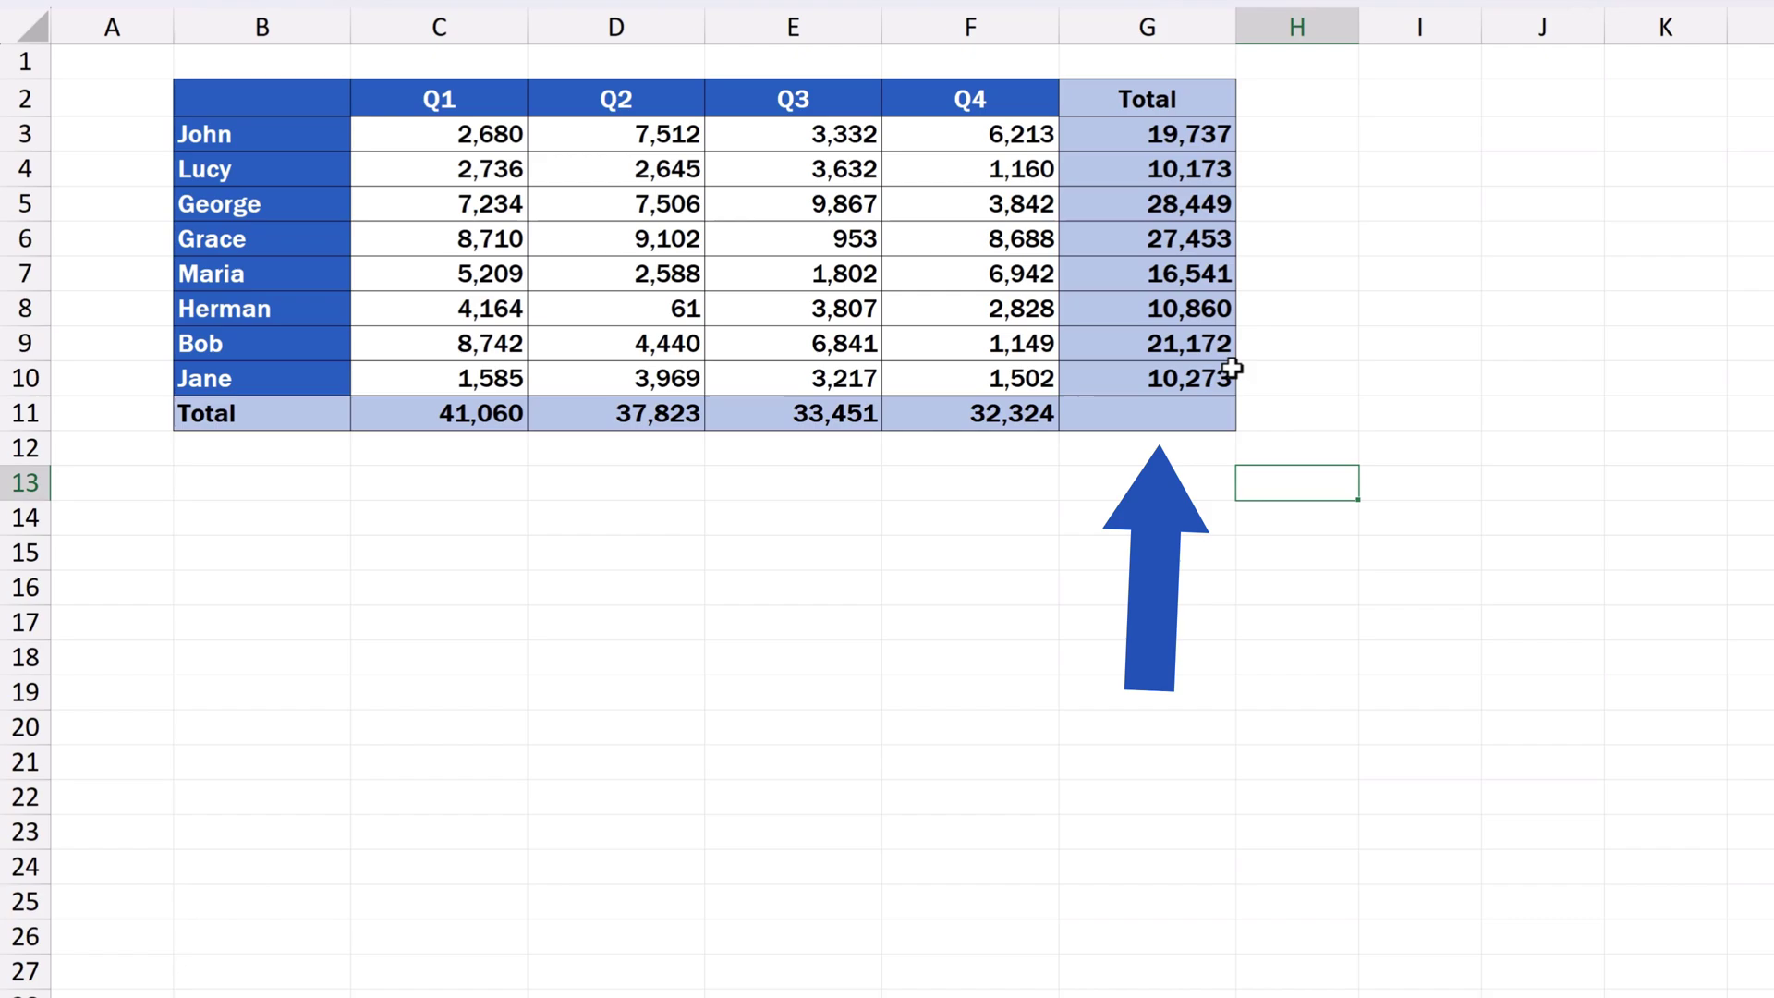
{"action": "left_click_drag", "start_coordinate": [1136, 135], "coordinate": [1135, 378]}
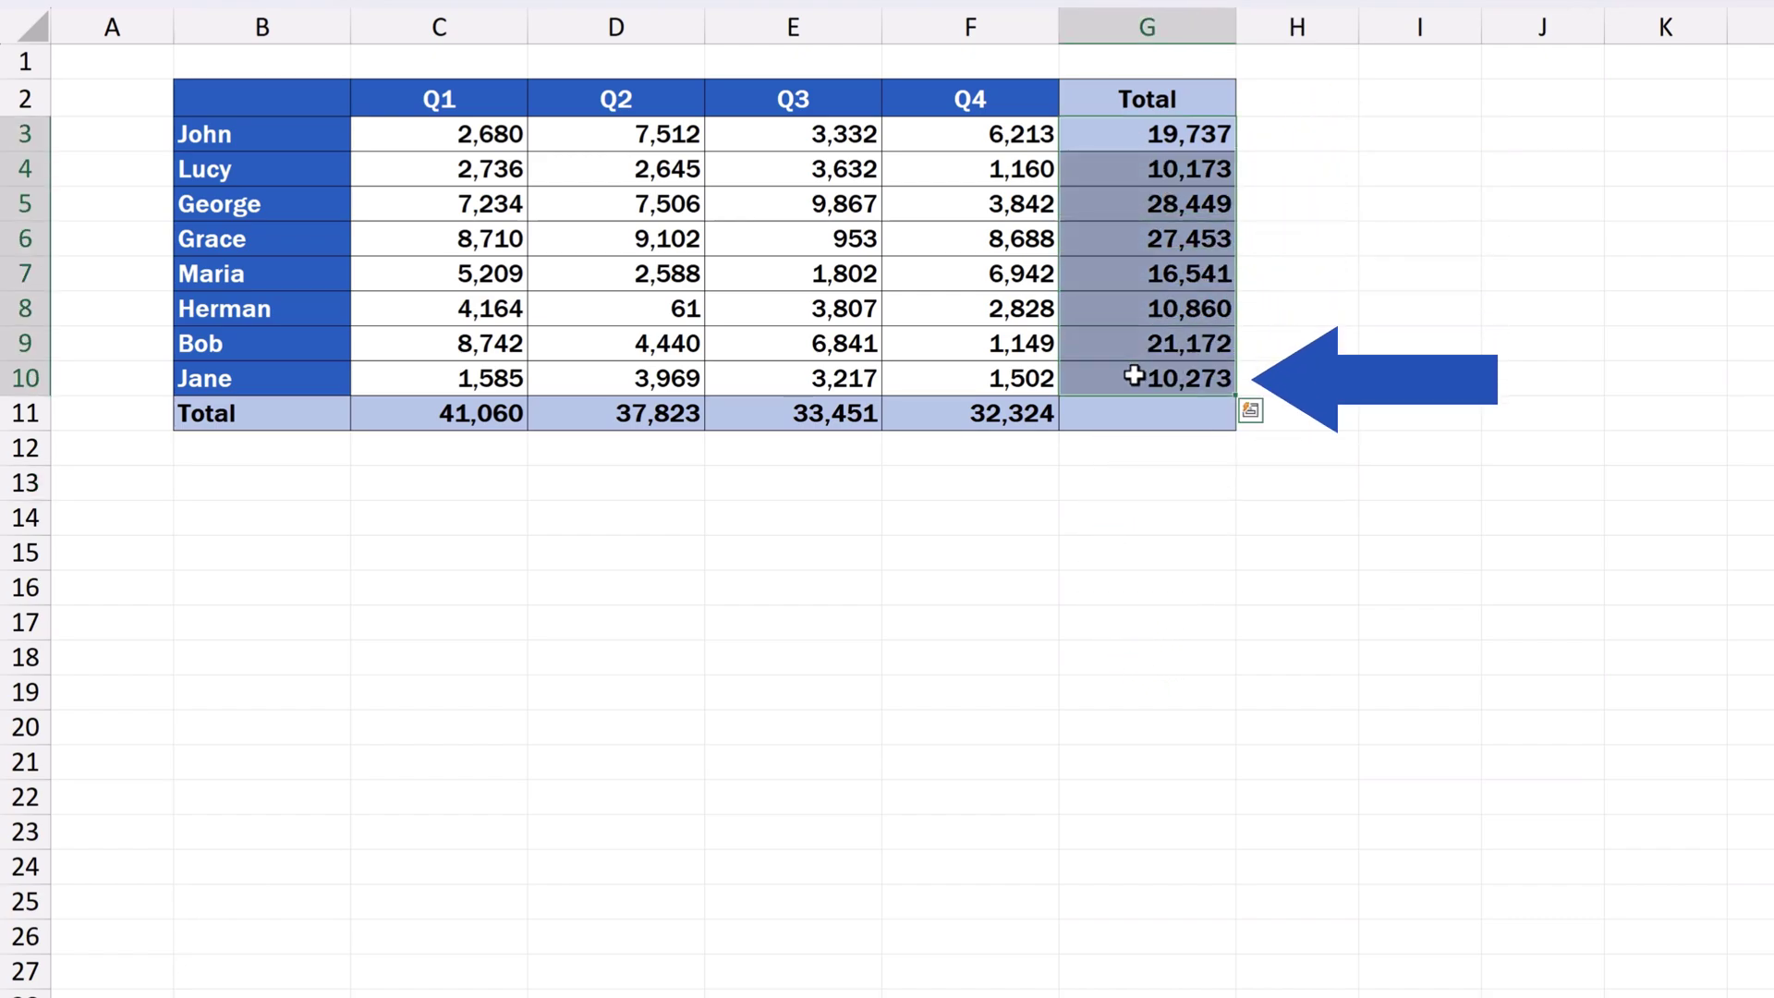
{"action": "right_click", "coordinate": [1121, 241]}
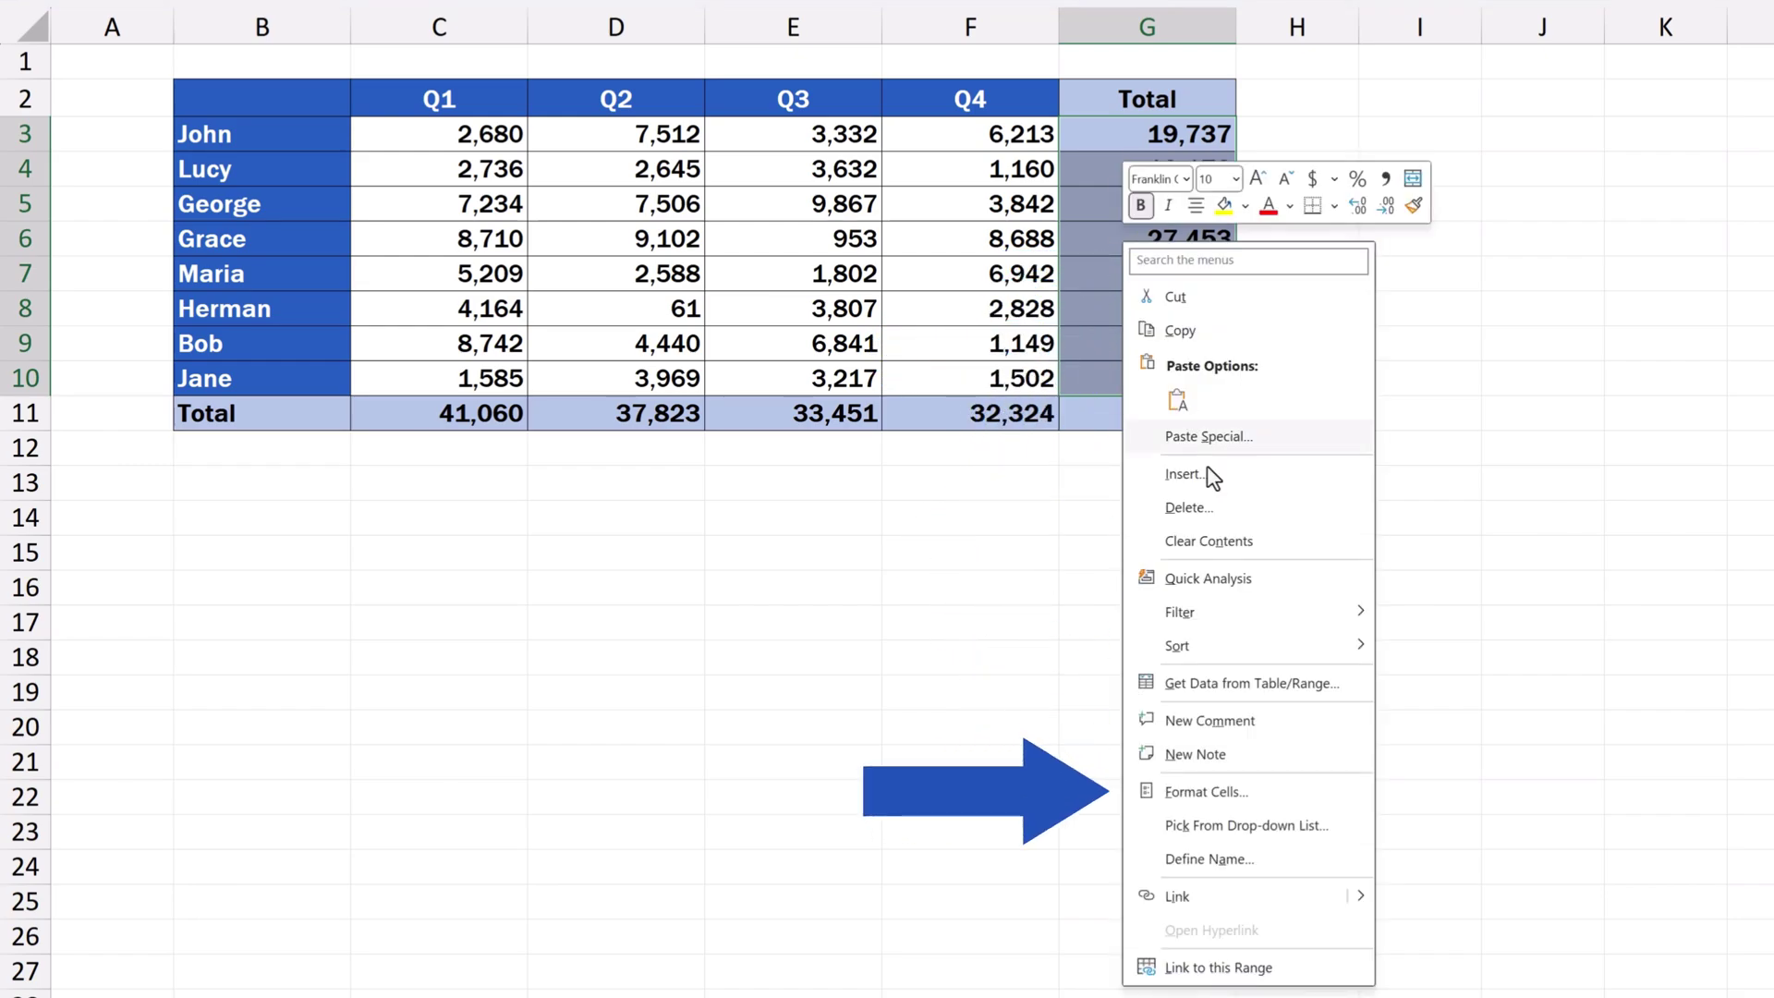
Step: In Format Cells, choose the Currency category with the Bitcoin symbol, moving the dialog aside
{"action": "left_click", "coordinate": [1283, 792]}
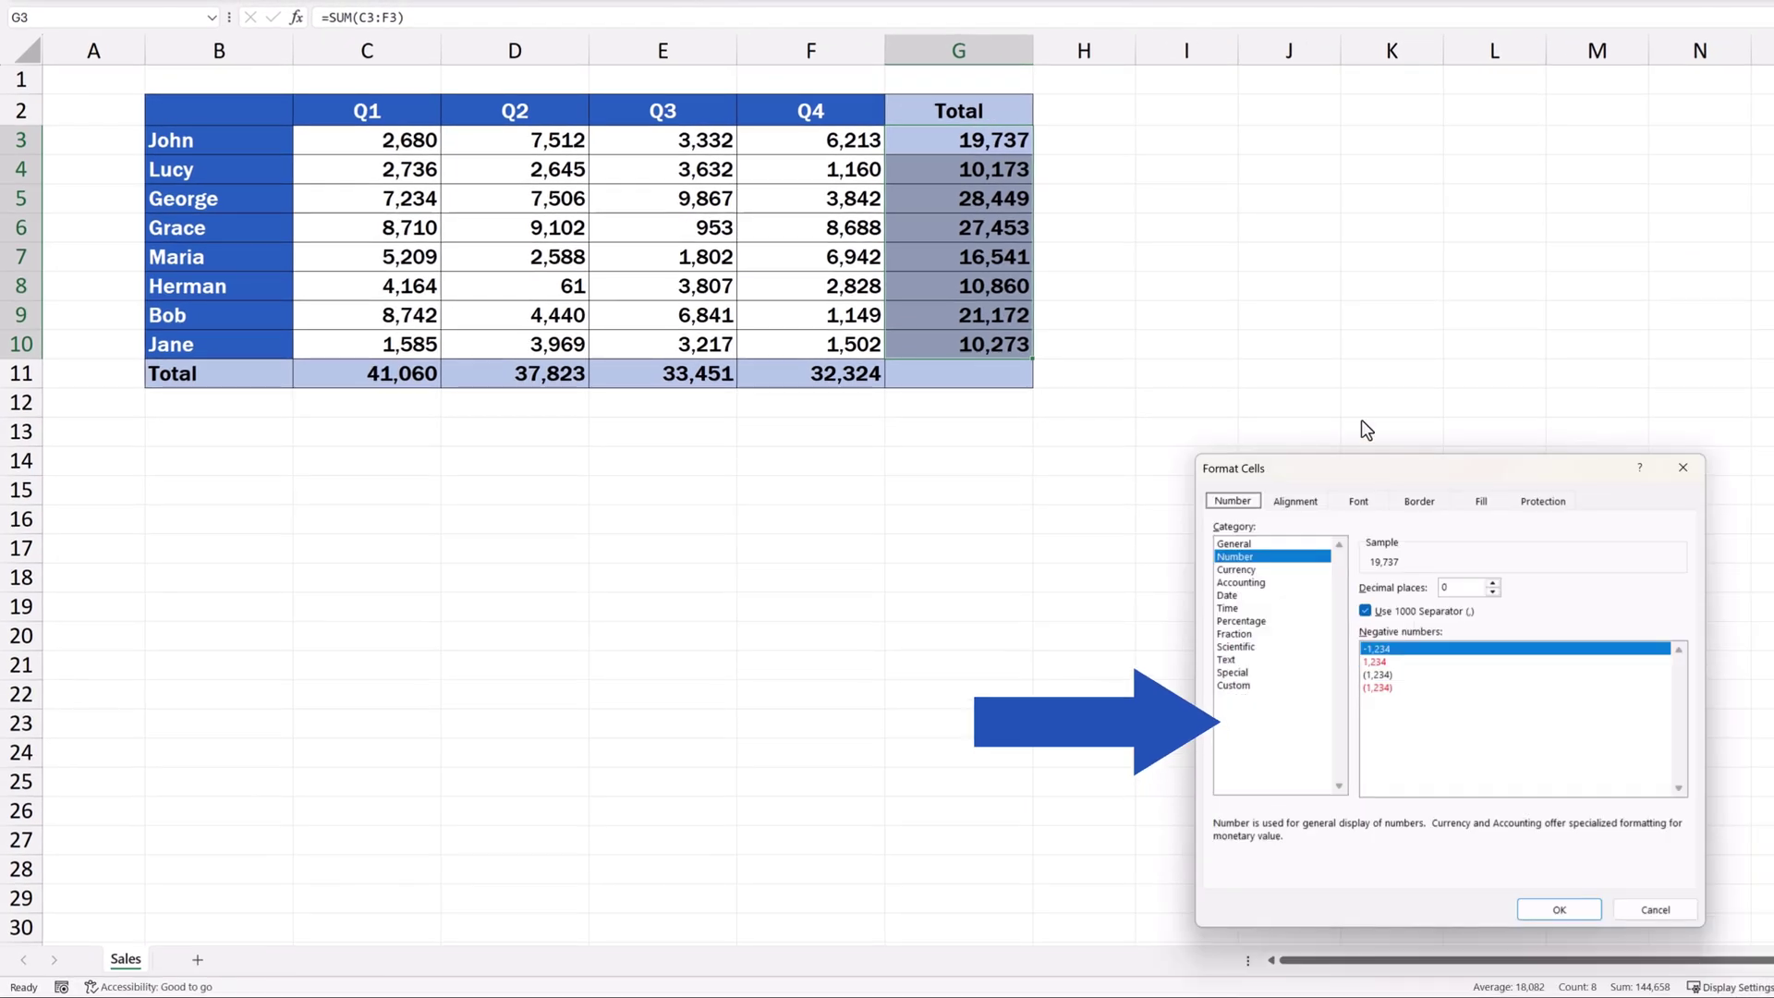
{"action": "left_click_drag", "start_coordinate": [1441, 532], "coordinate": [1263, 99]}
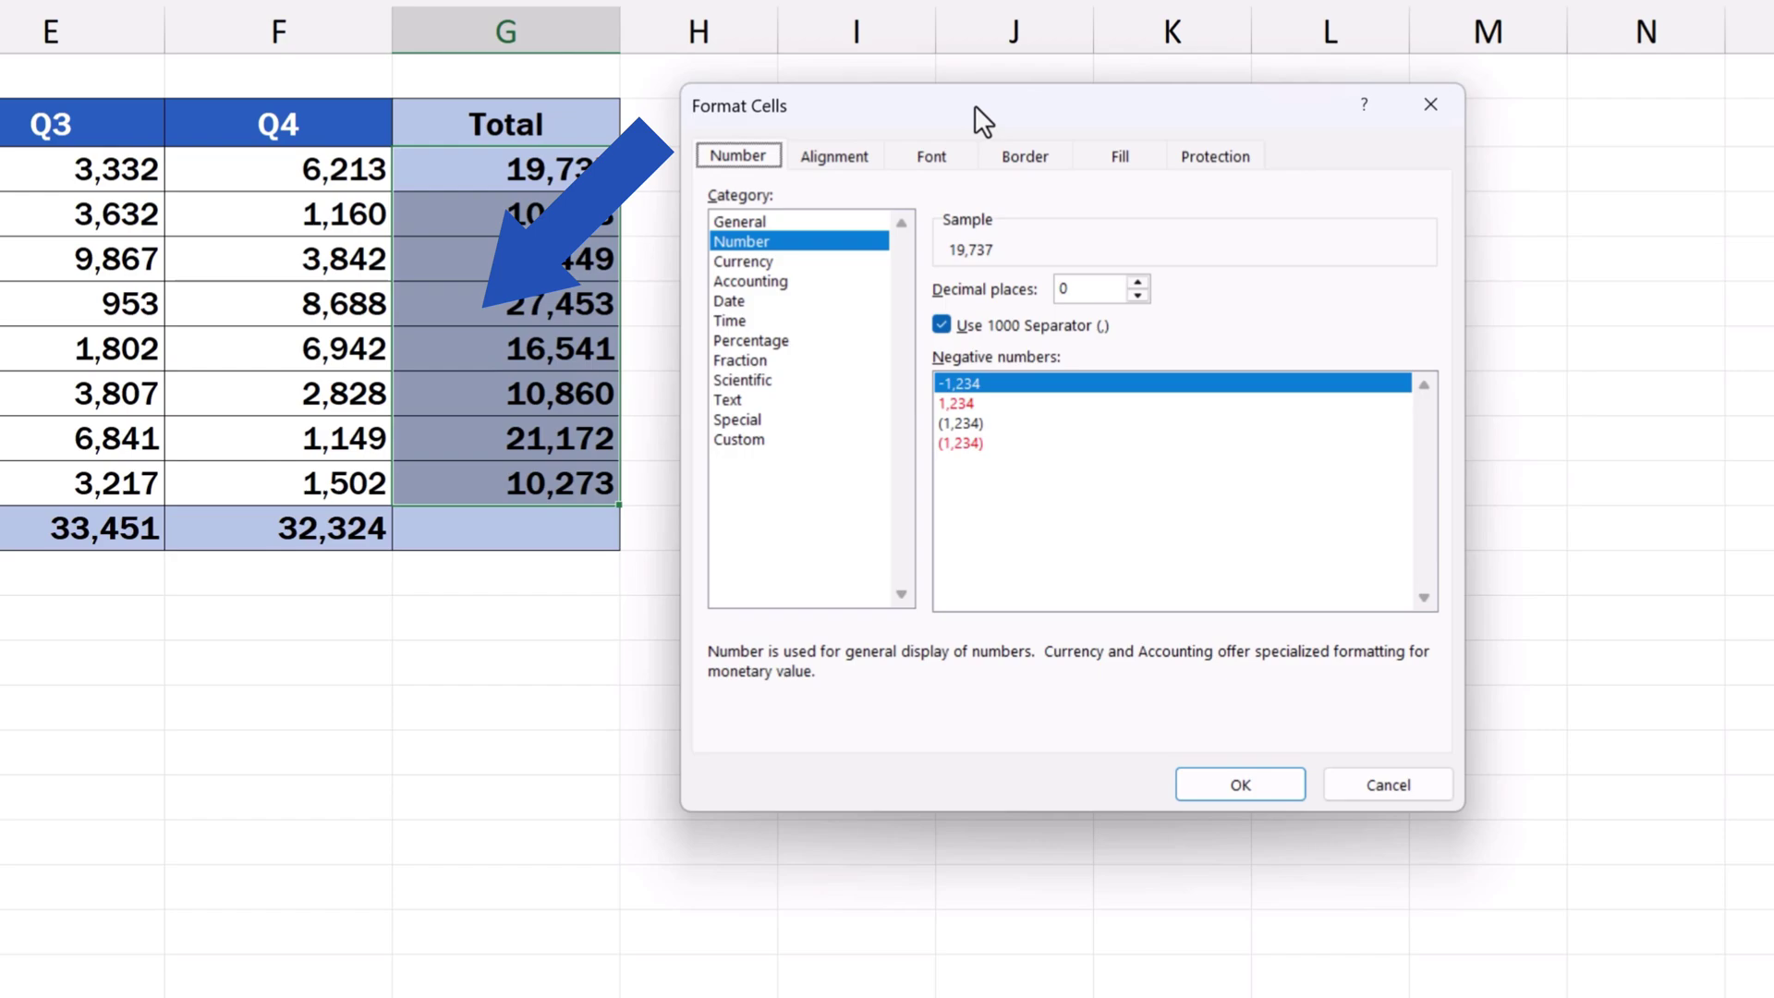
{"action": "left_click", "coordinate": [749, 260]}
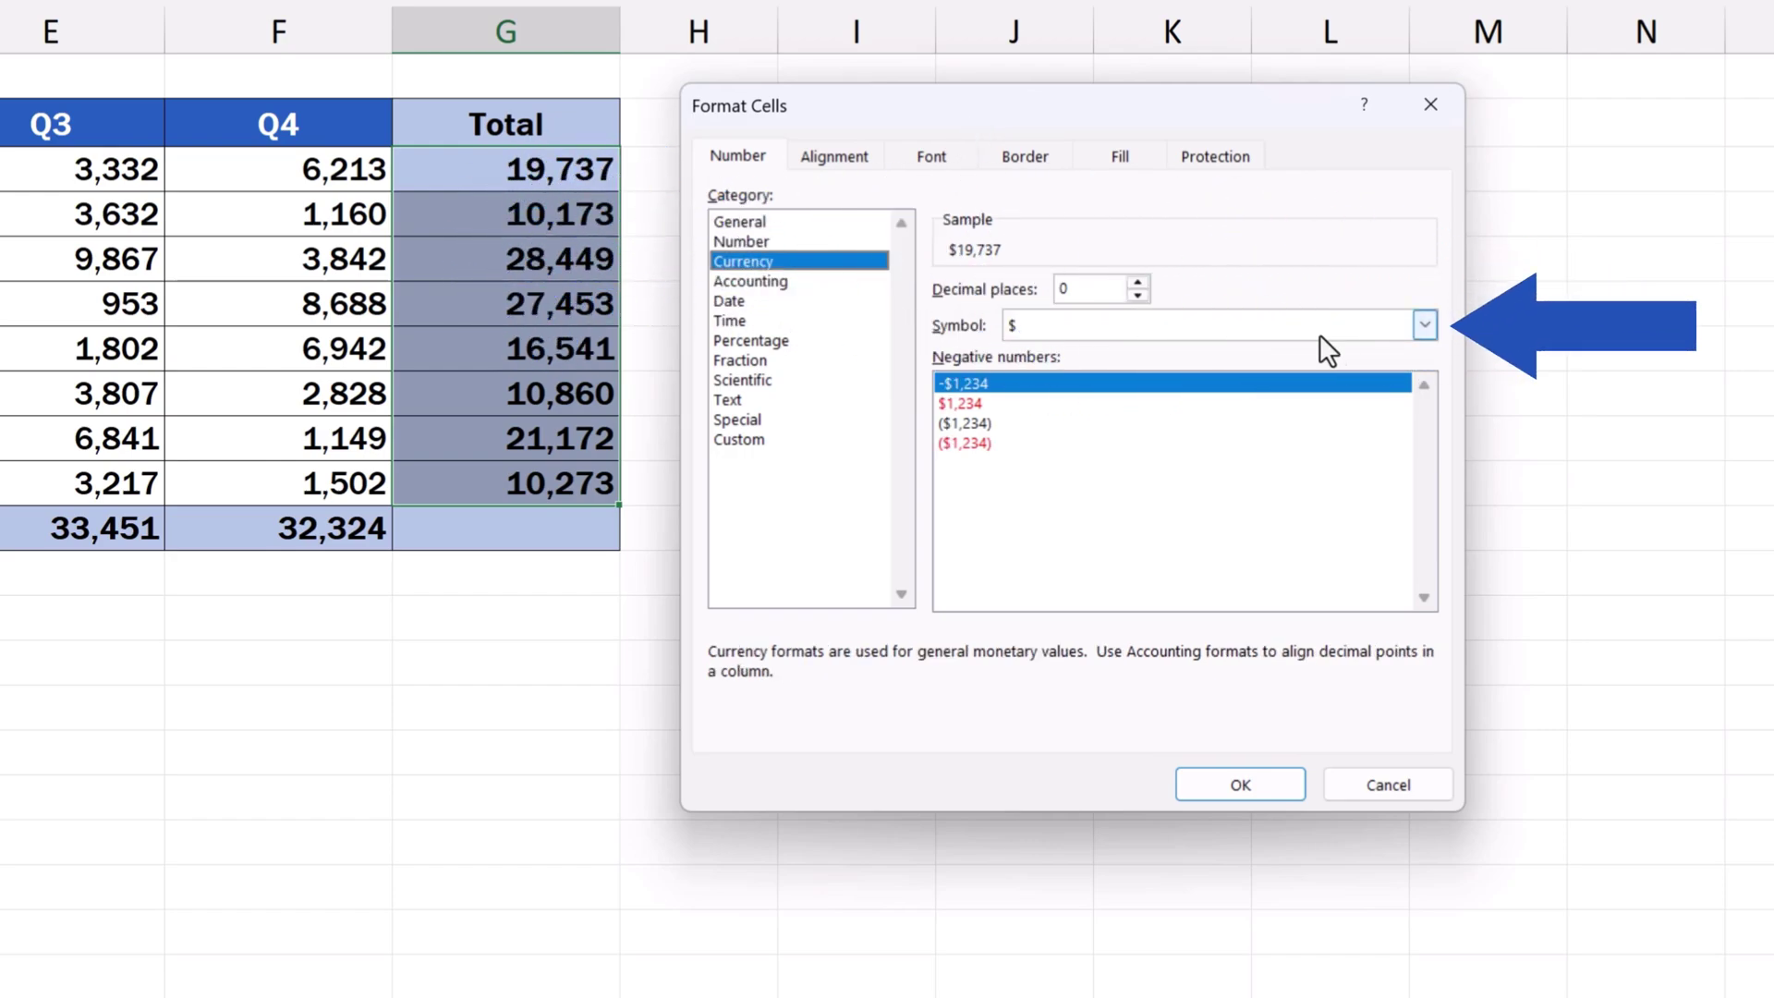
{"action": "left_click", "coordinate": [1425, 325]}
{"action": "mouse_move", "coordinate": [1427, 376]}
{"action": "left_mouse_down"}
{"action": "mouse_move", "coordinate": [1427, 532]}
{"action": "mouse_move", "coordinate": [1442, 374]}
{"action": "left_mouse_up"}
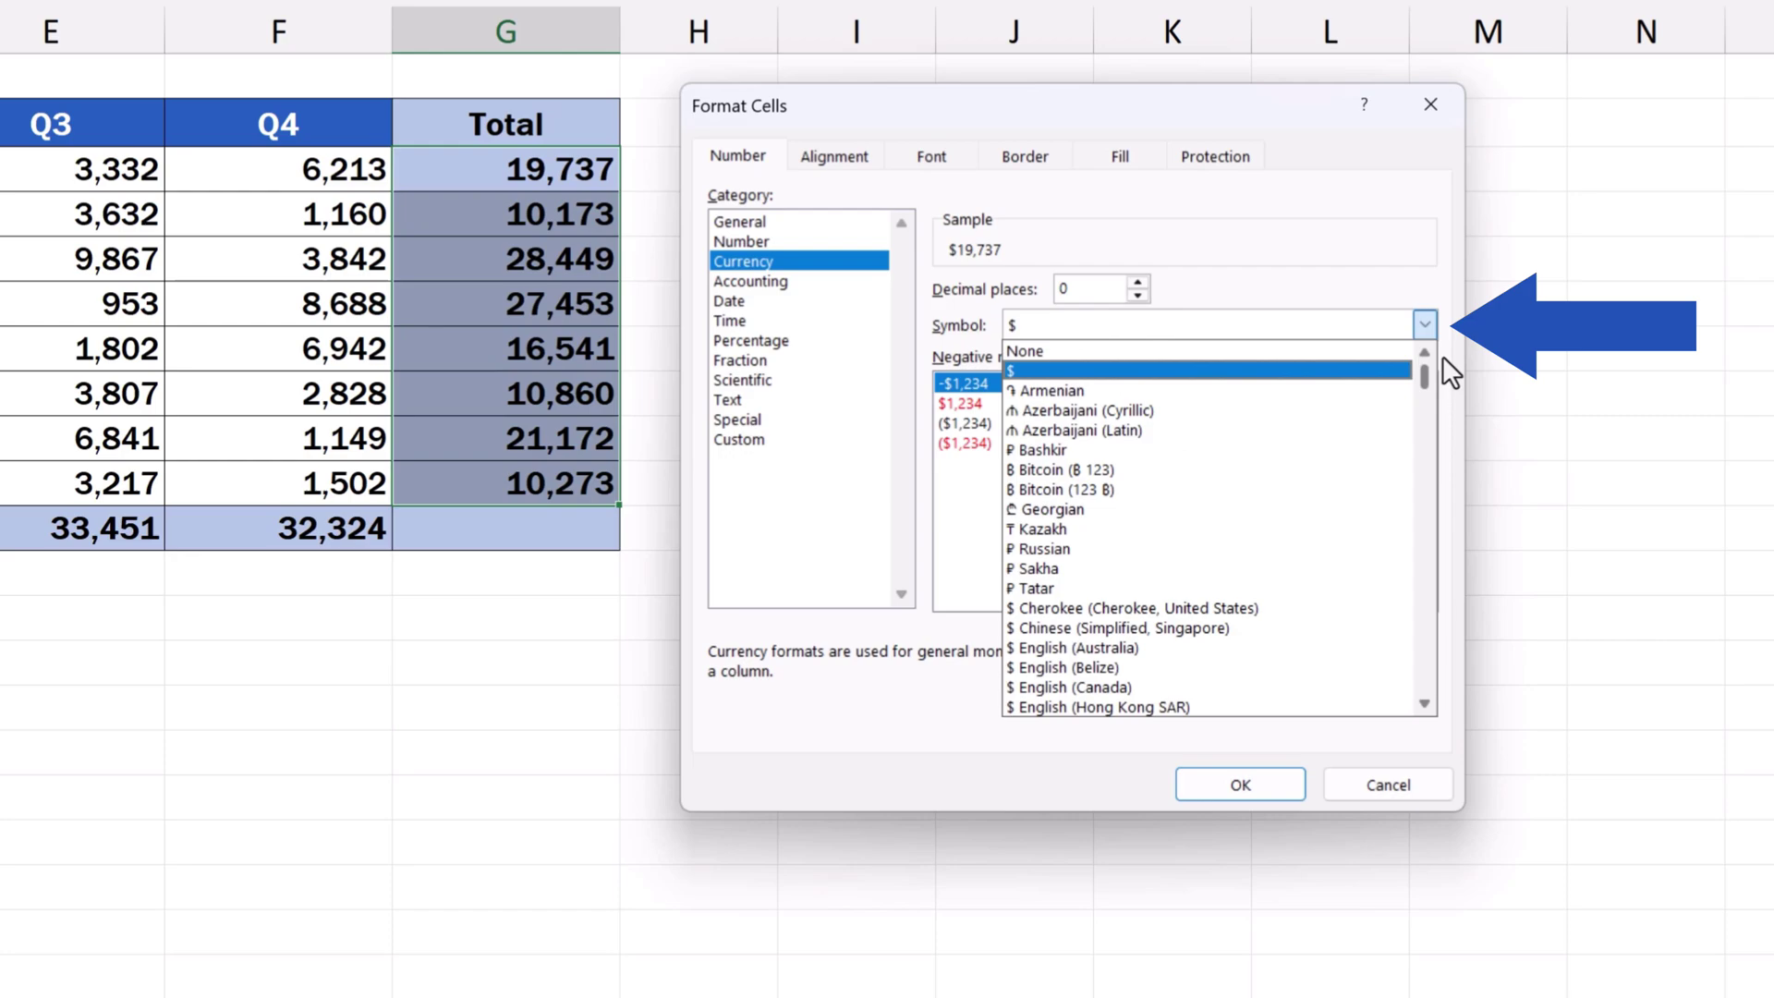
{"action": "left_click", "coordinate": [1111, 470]}
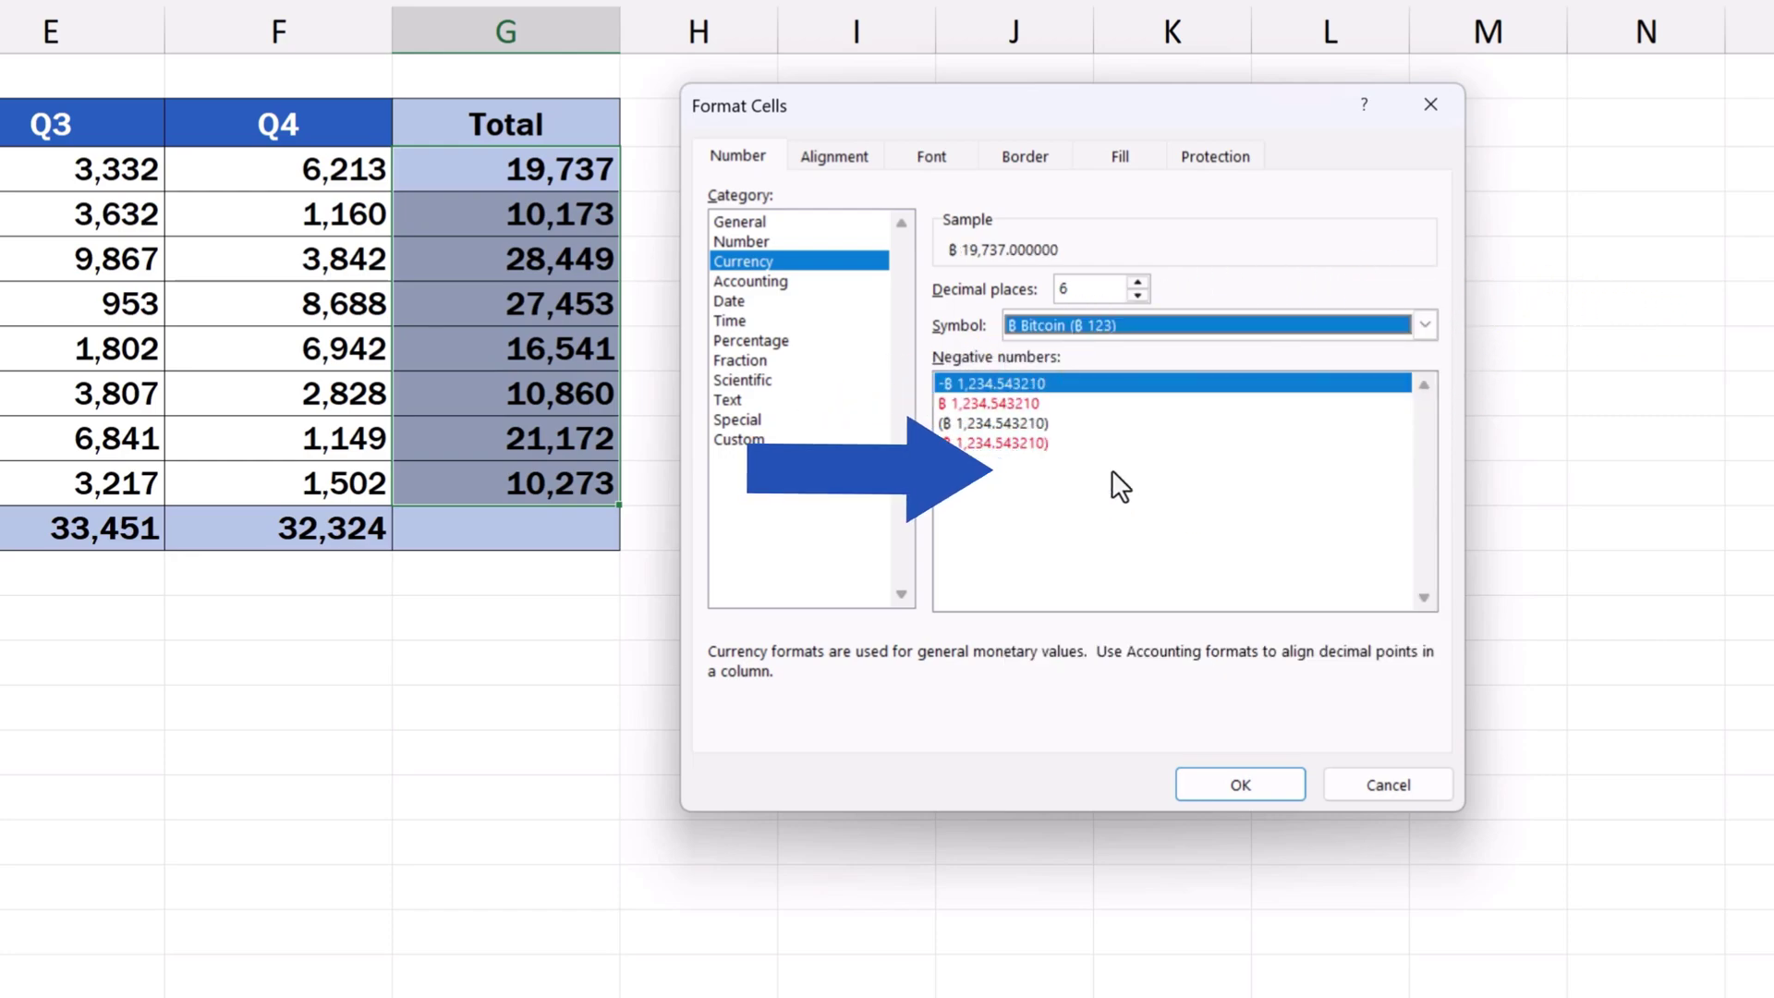
Step: Apply Currency with the $ symbol and 0 decimal places to G3:G10
{"action": "left_click", "coordinate": [1431, 323]}
{"action": "left_click", "coordinate": [1082, 371]}
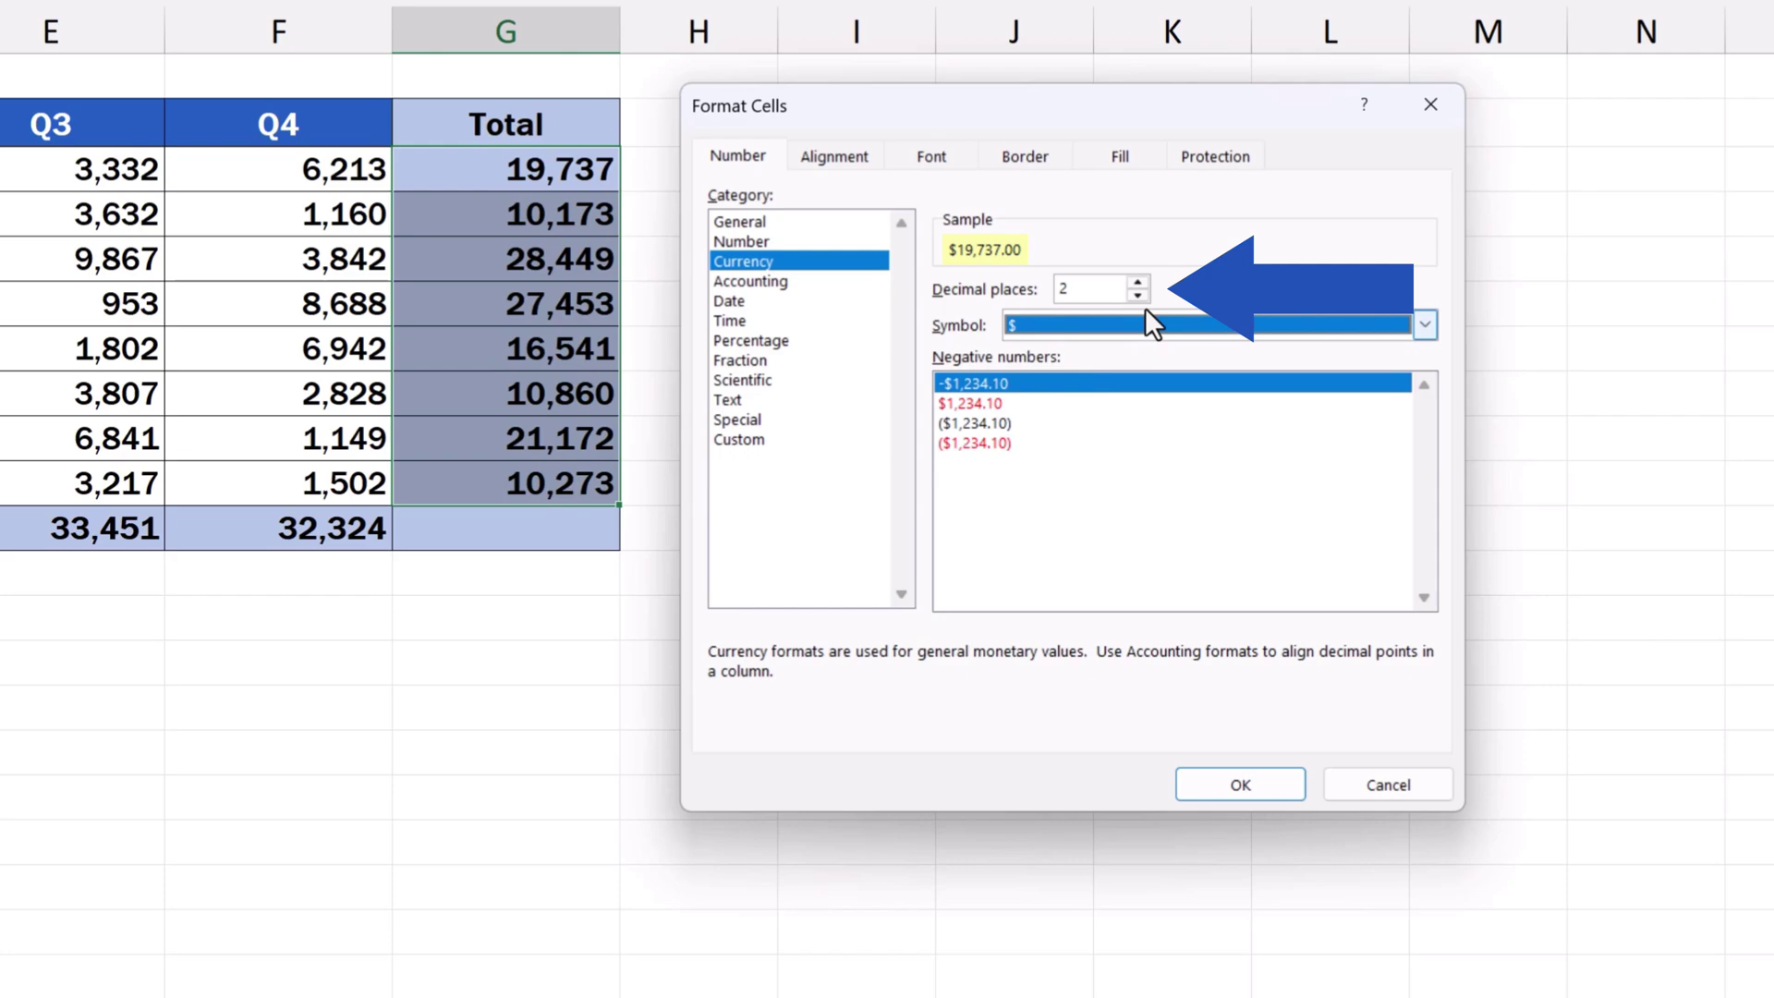
{"action": "left_click", "coordinate": [1137, 282]}
{"action": "left_click", "coordinate": [1138, 281]}
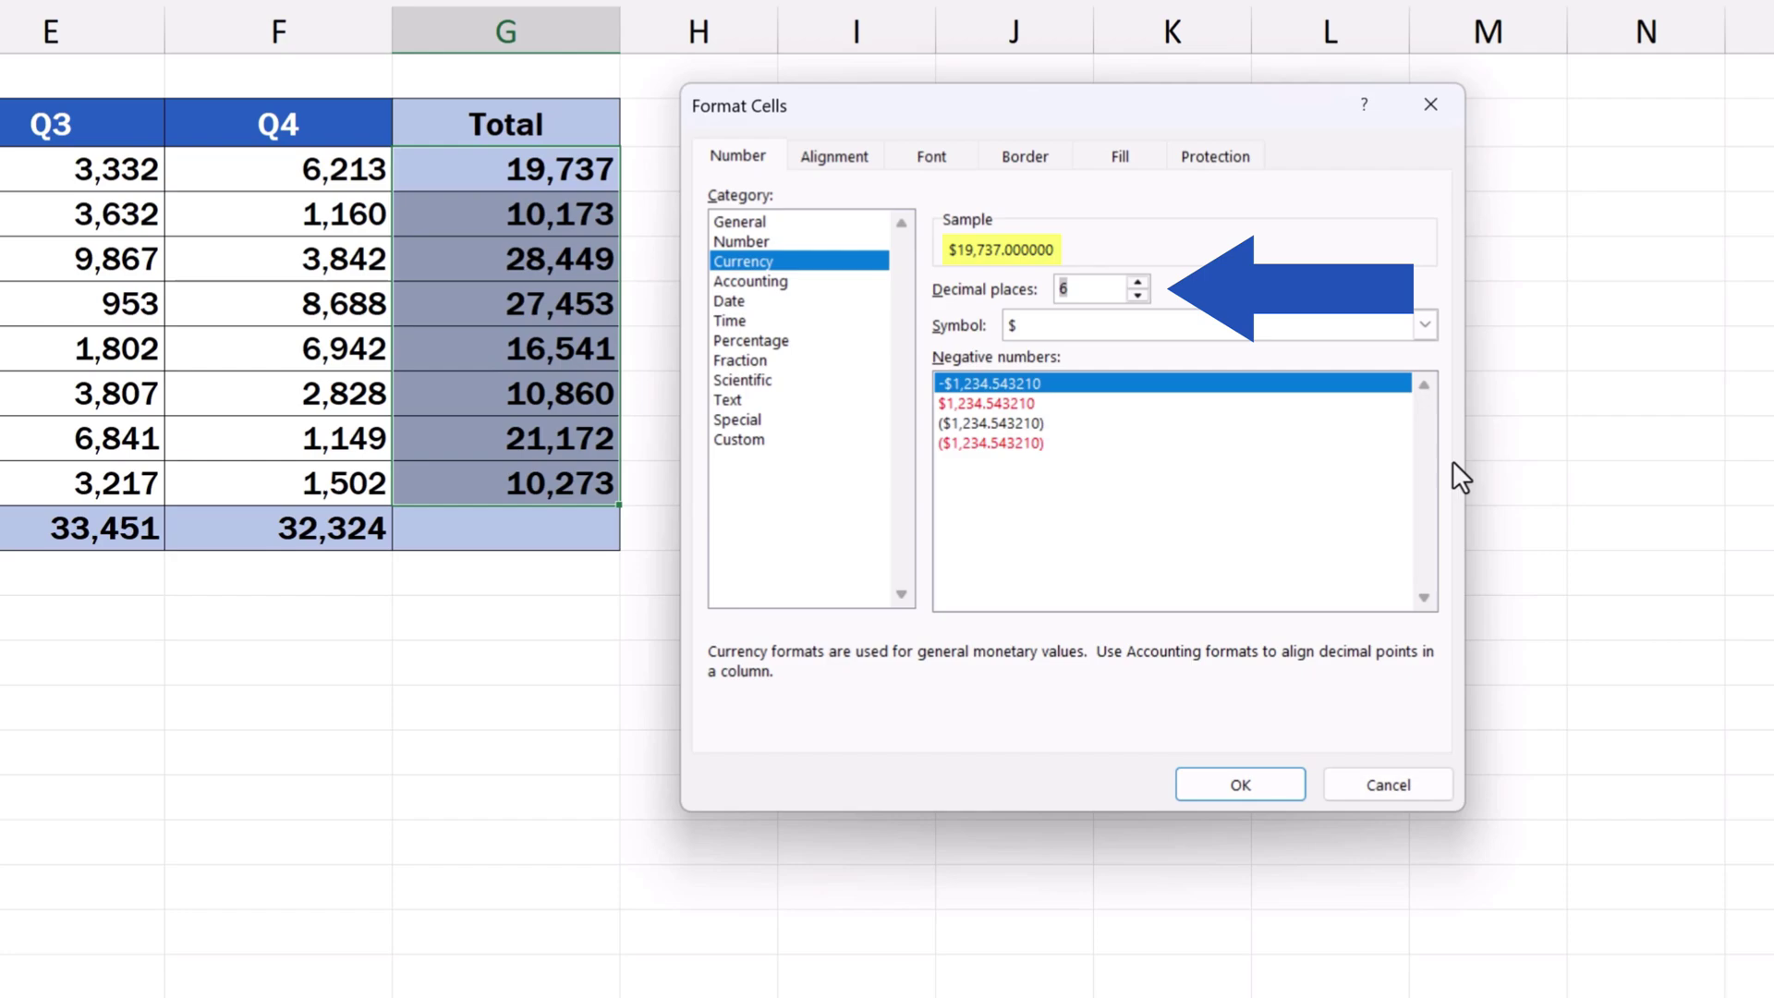
{"action": "left_click", "coordinate": [1138, 295]}
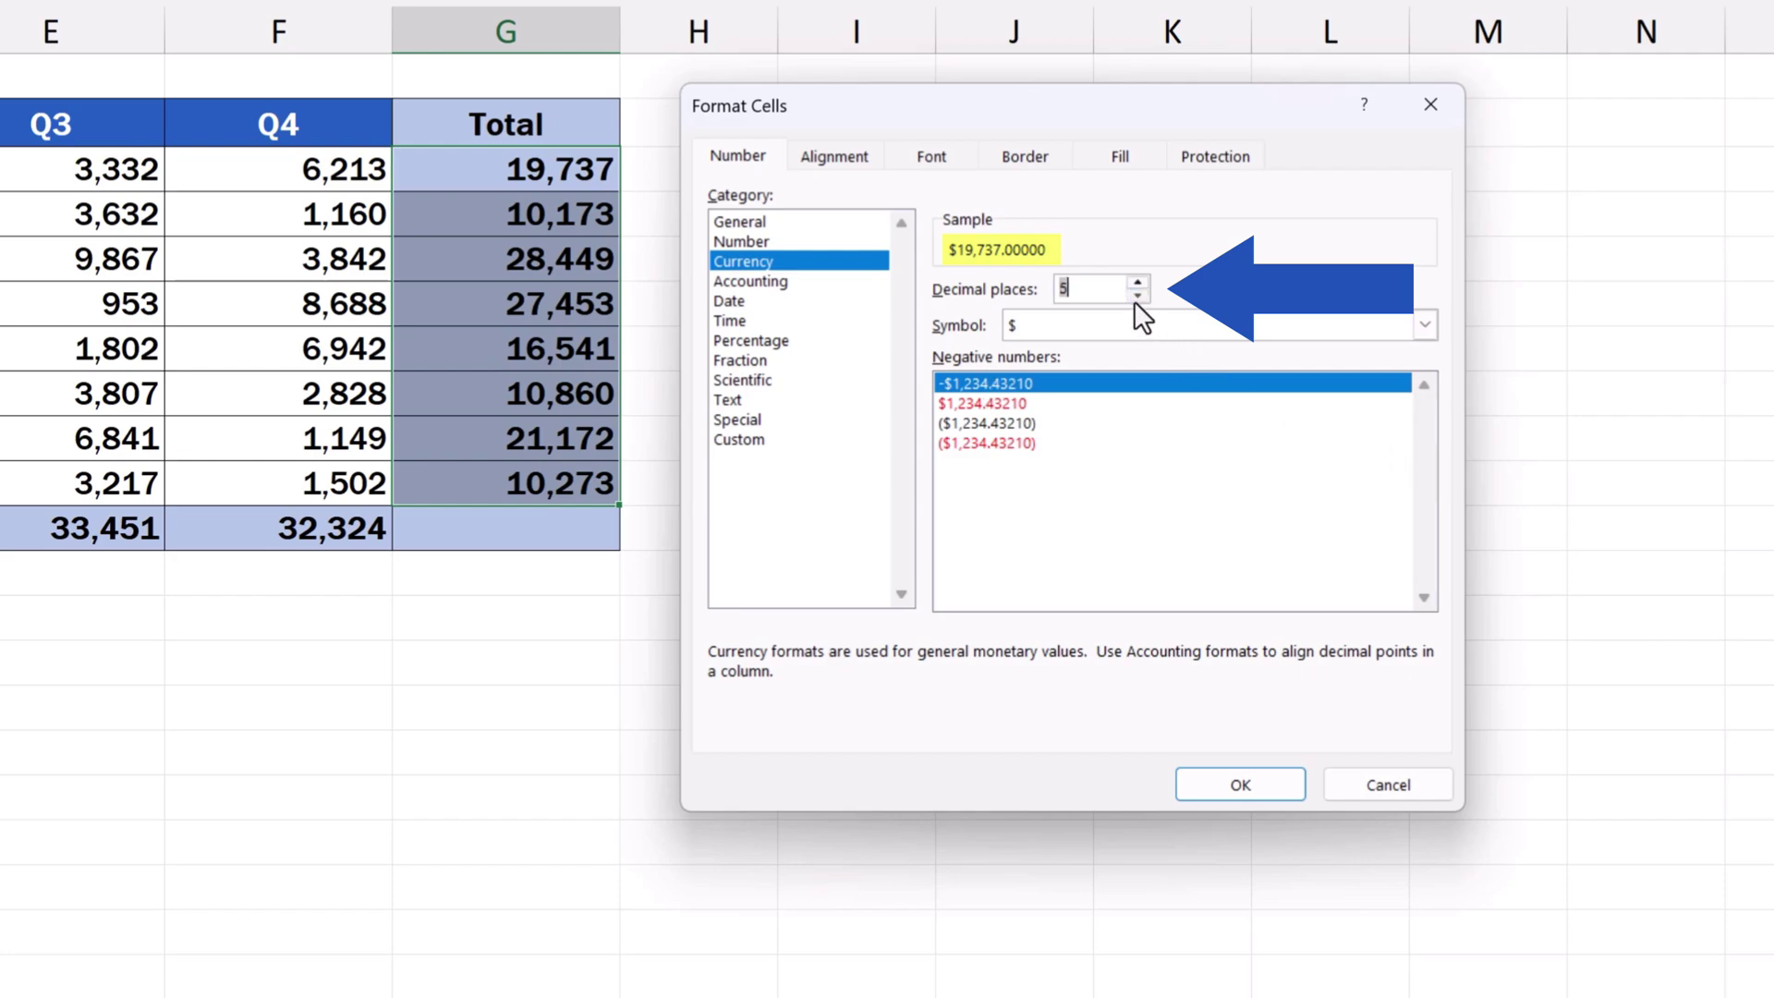
{"action": "left_click", "coordinate": [1138, 294]}
{"action": "left_click", "coordinate": [1138, 295]}
{"action": "left_click", "coordinate": [1138, 294]}
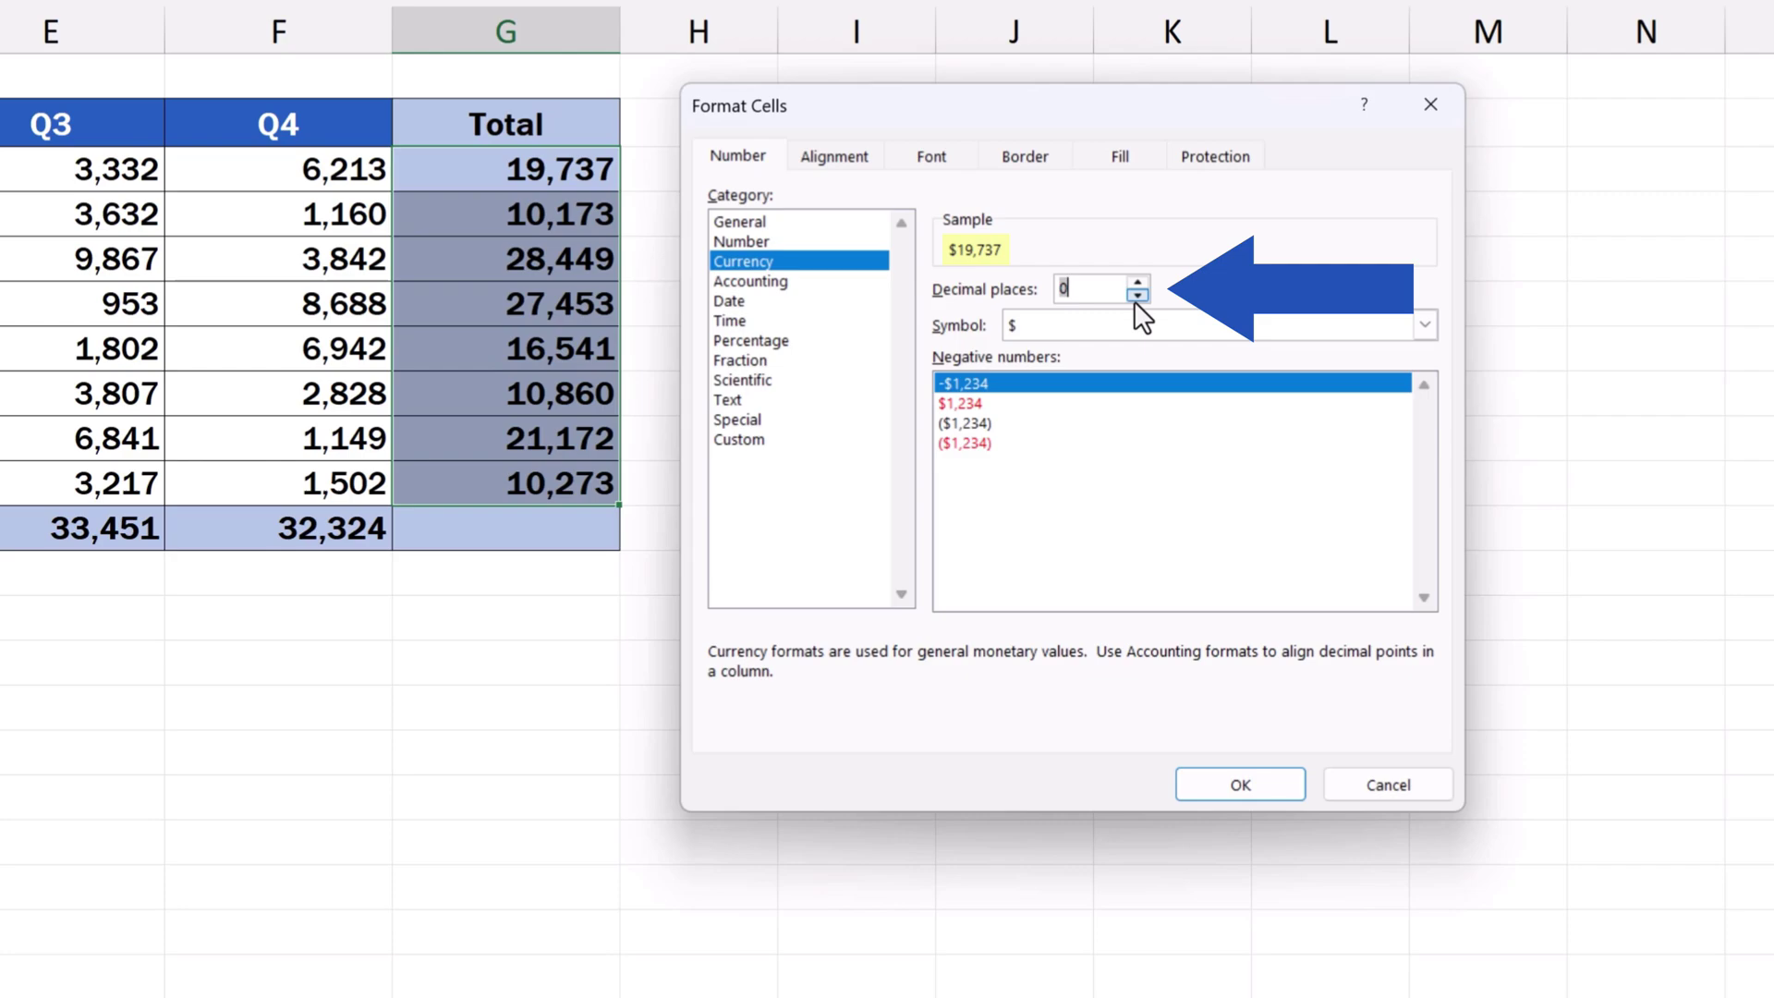
{"action": "left_click", "coordinate": [1229, 778]}
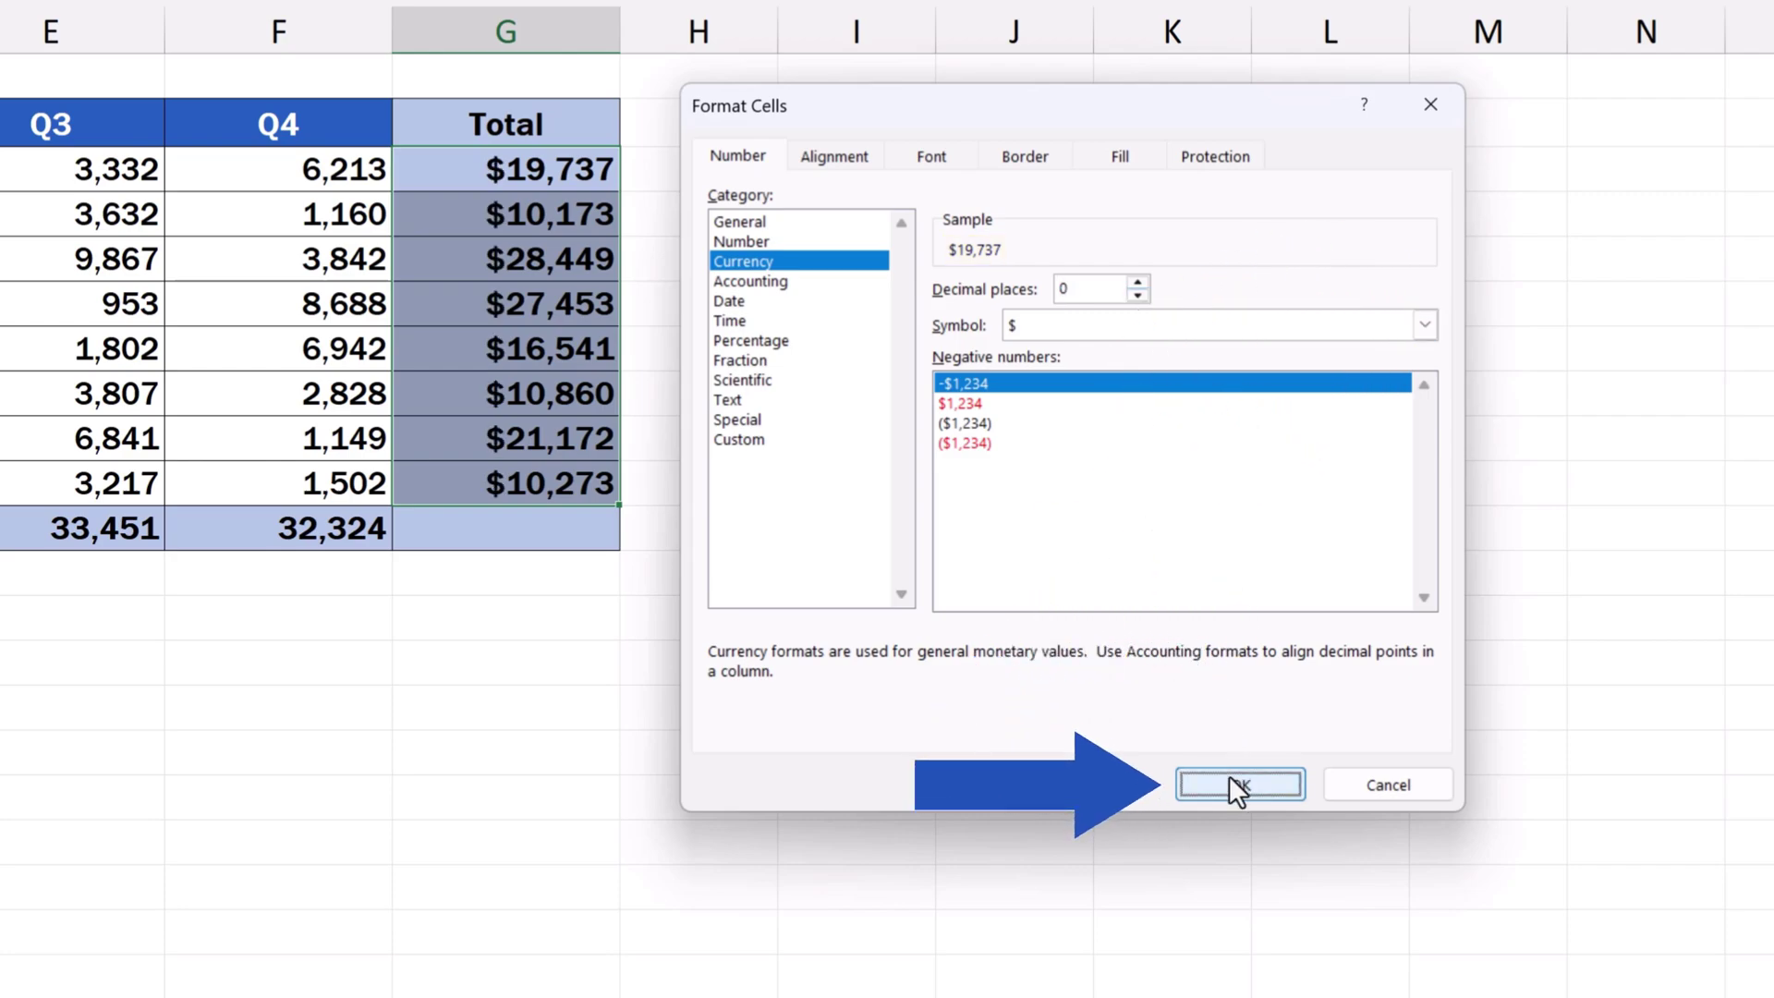
Step: Deselect to view the dollar totals, then reselect G3:G10 and bring up its right-click menu
{"action": "left_click", "coordinate": [1591, 630]}
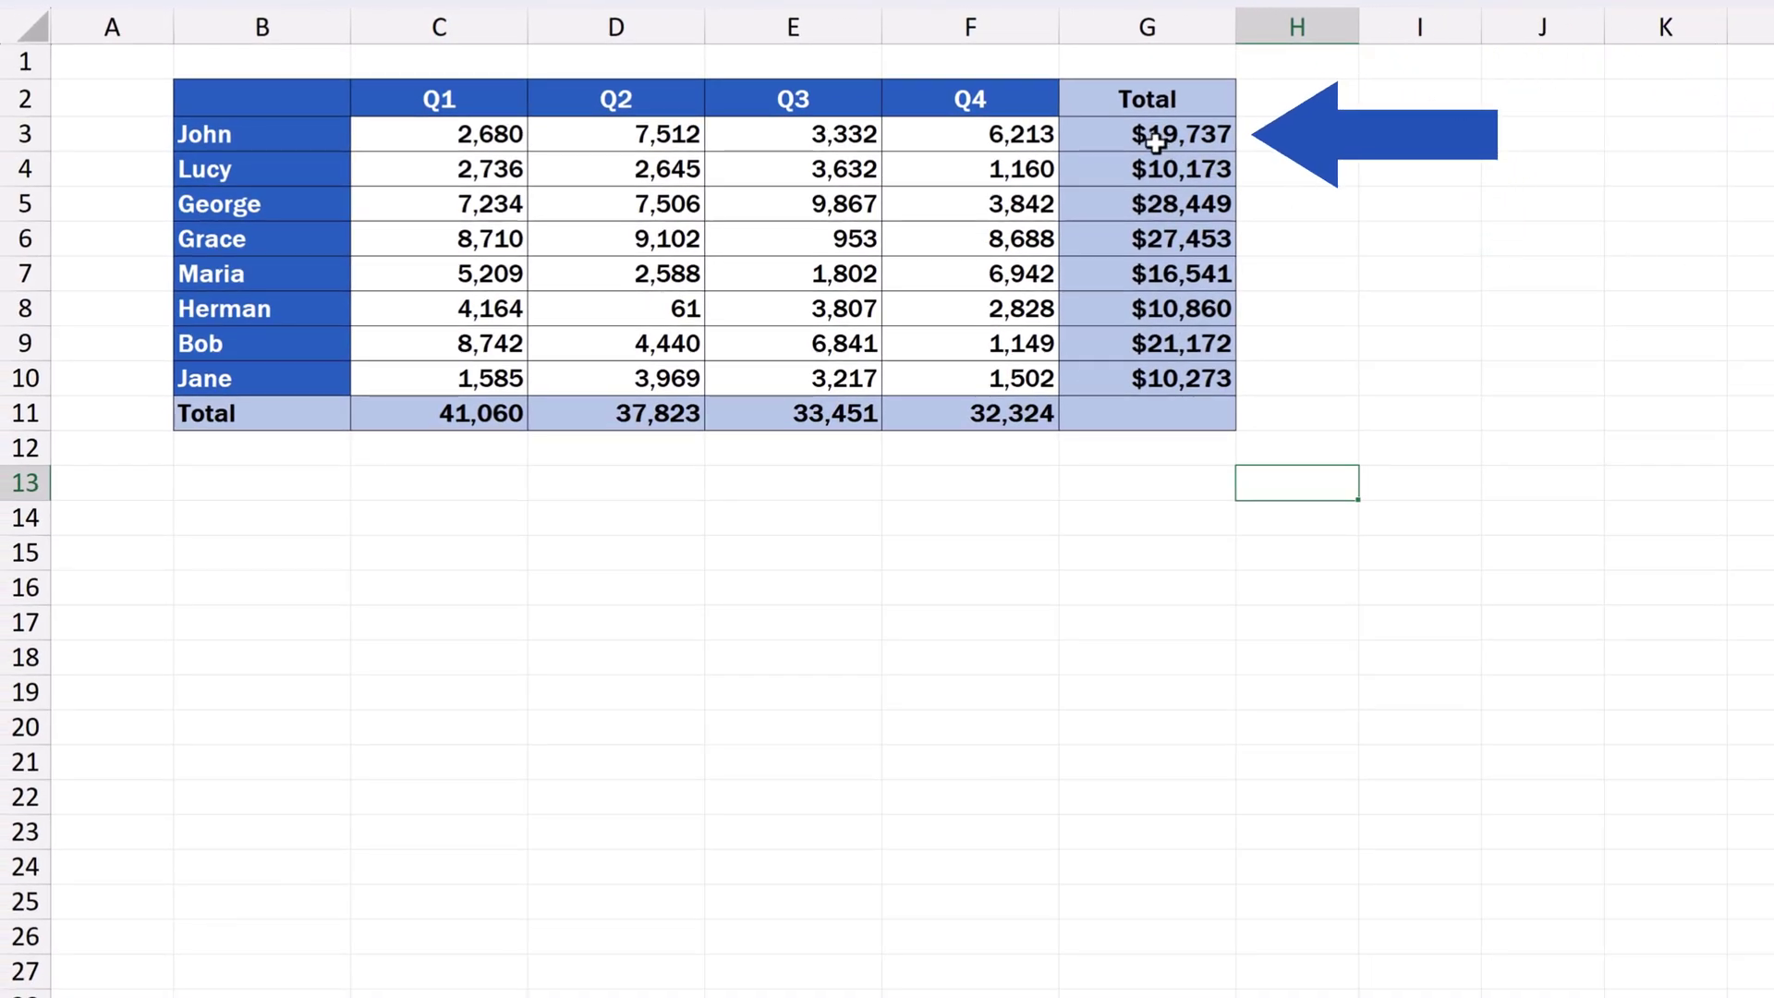
{"action": "left_click_drag", "start_coordinate": [1151, 134], "coordinate": [1150, 363]}
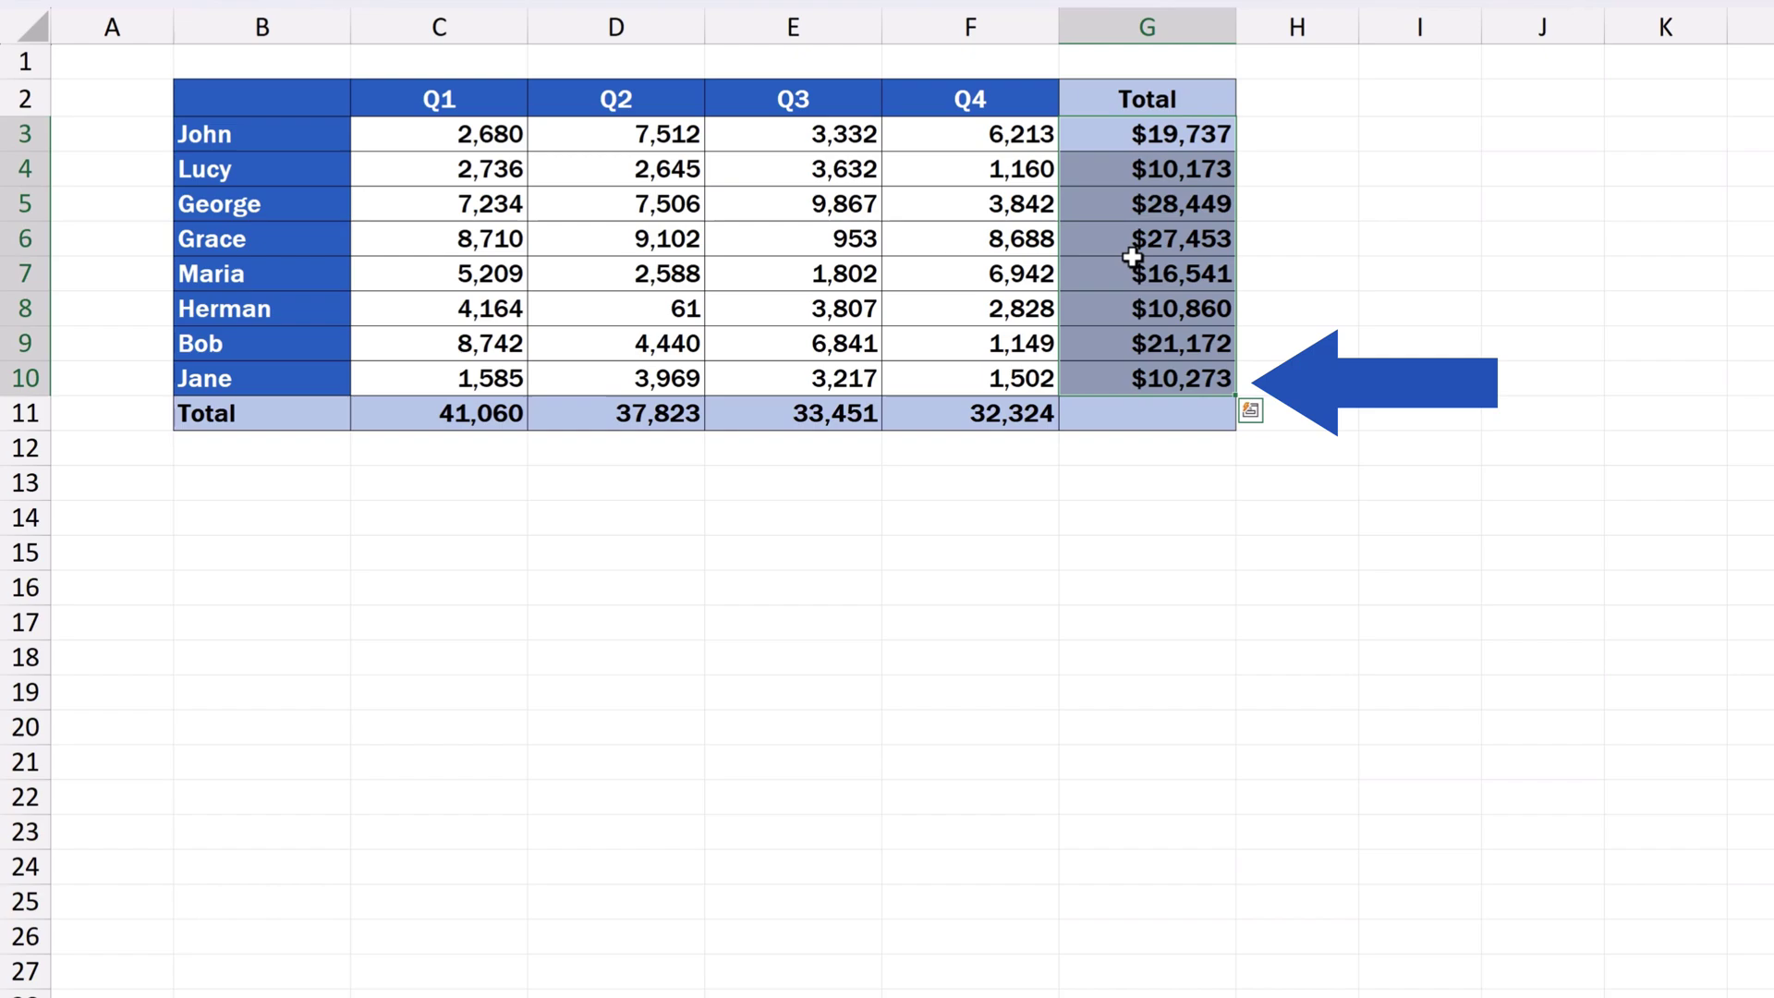
{"action": "right_click", "coordinate": [1117, 244]}
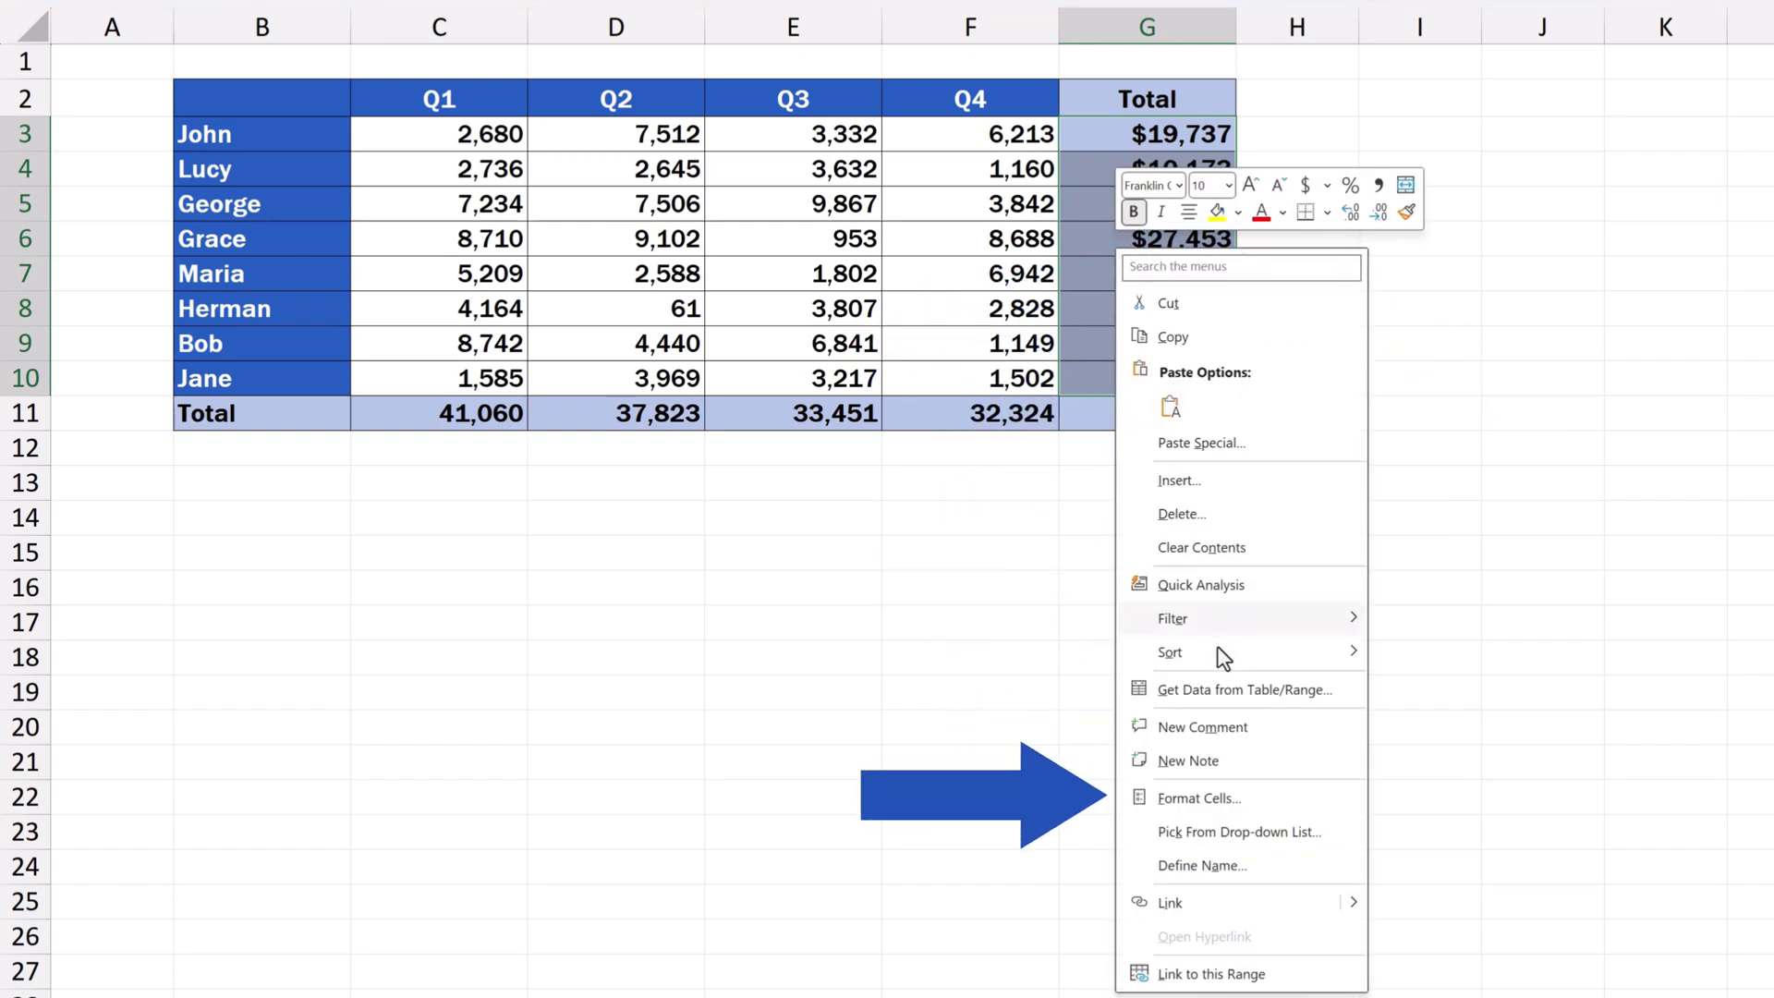
Step: Apply the € Euro (€ 123) currency symbol to the totals in Format Cells
{"action": "left_click", "coordinate": [1249, 797]}
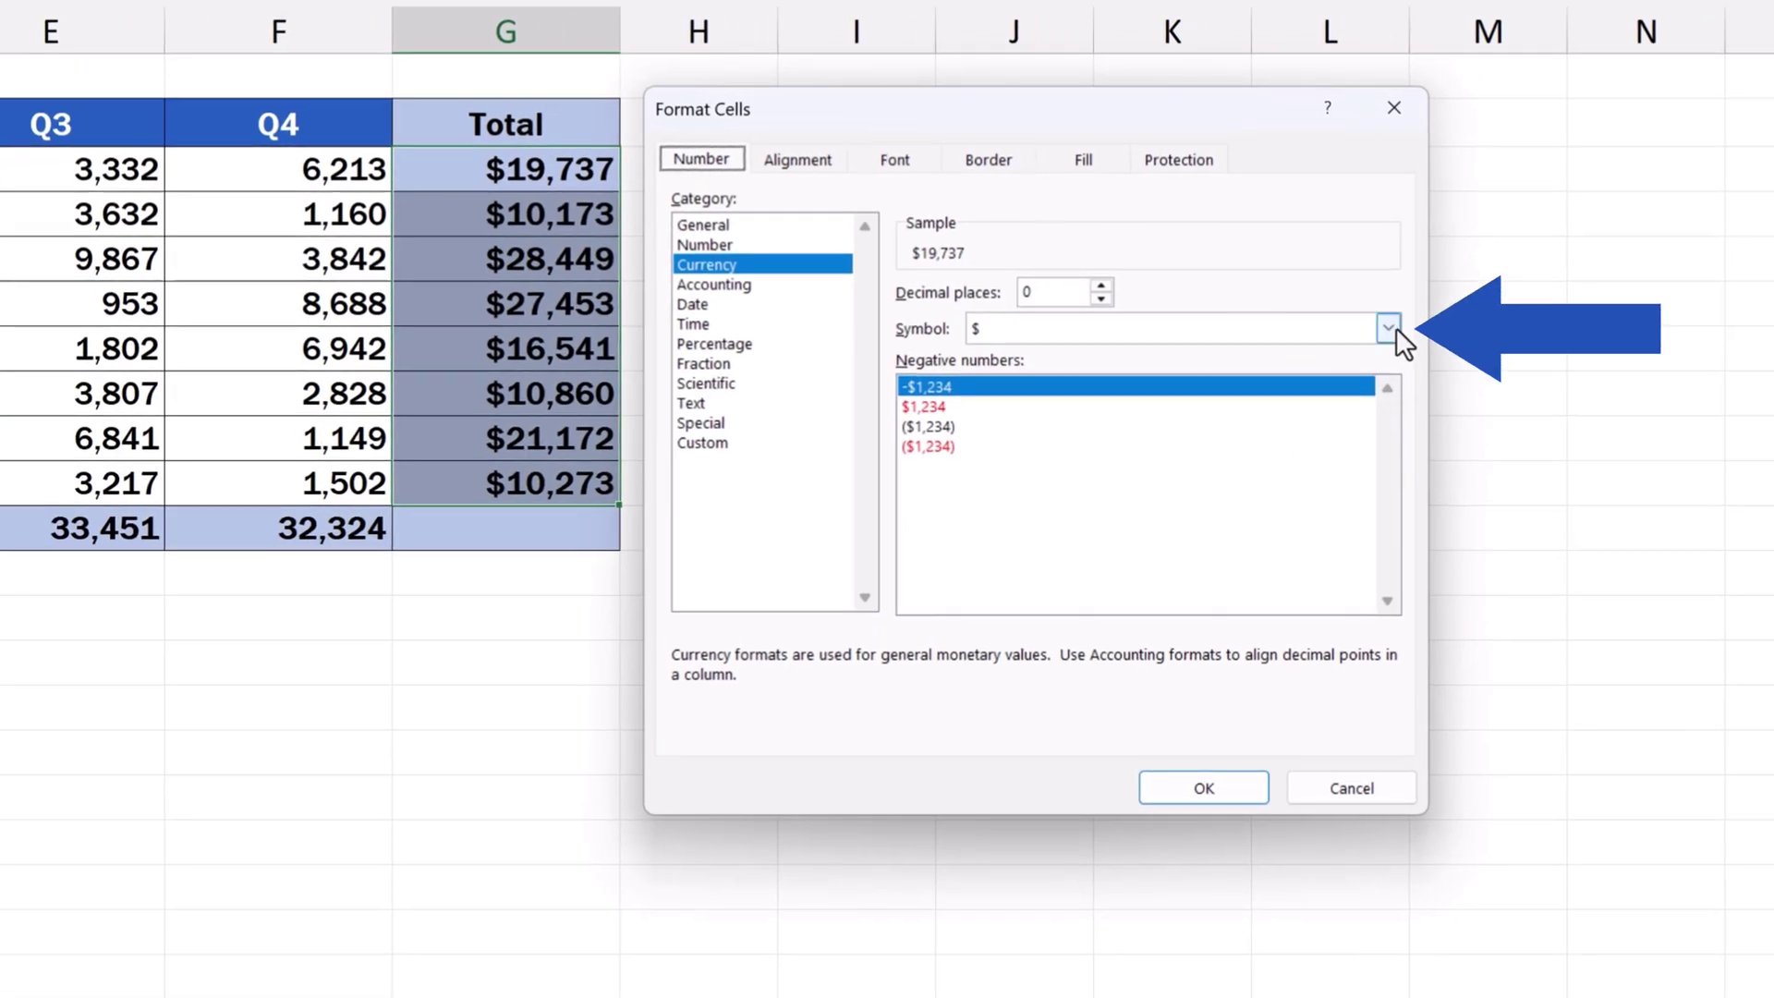
{"action": "left_click", "coordinate": [1386, 327]}
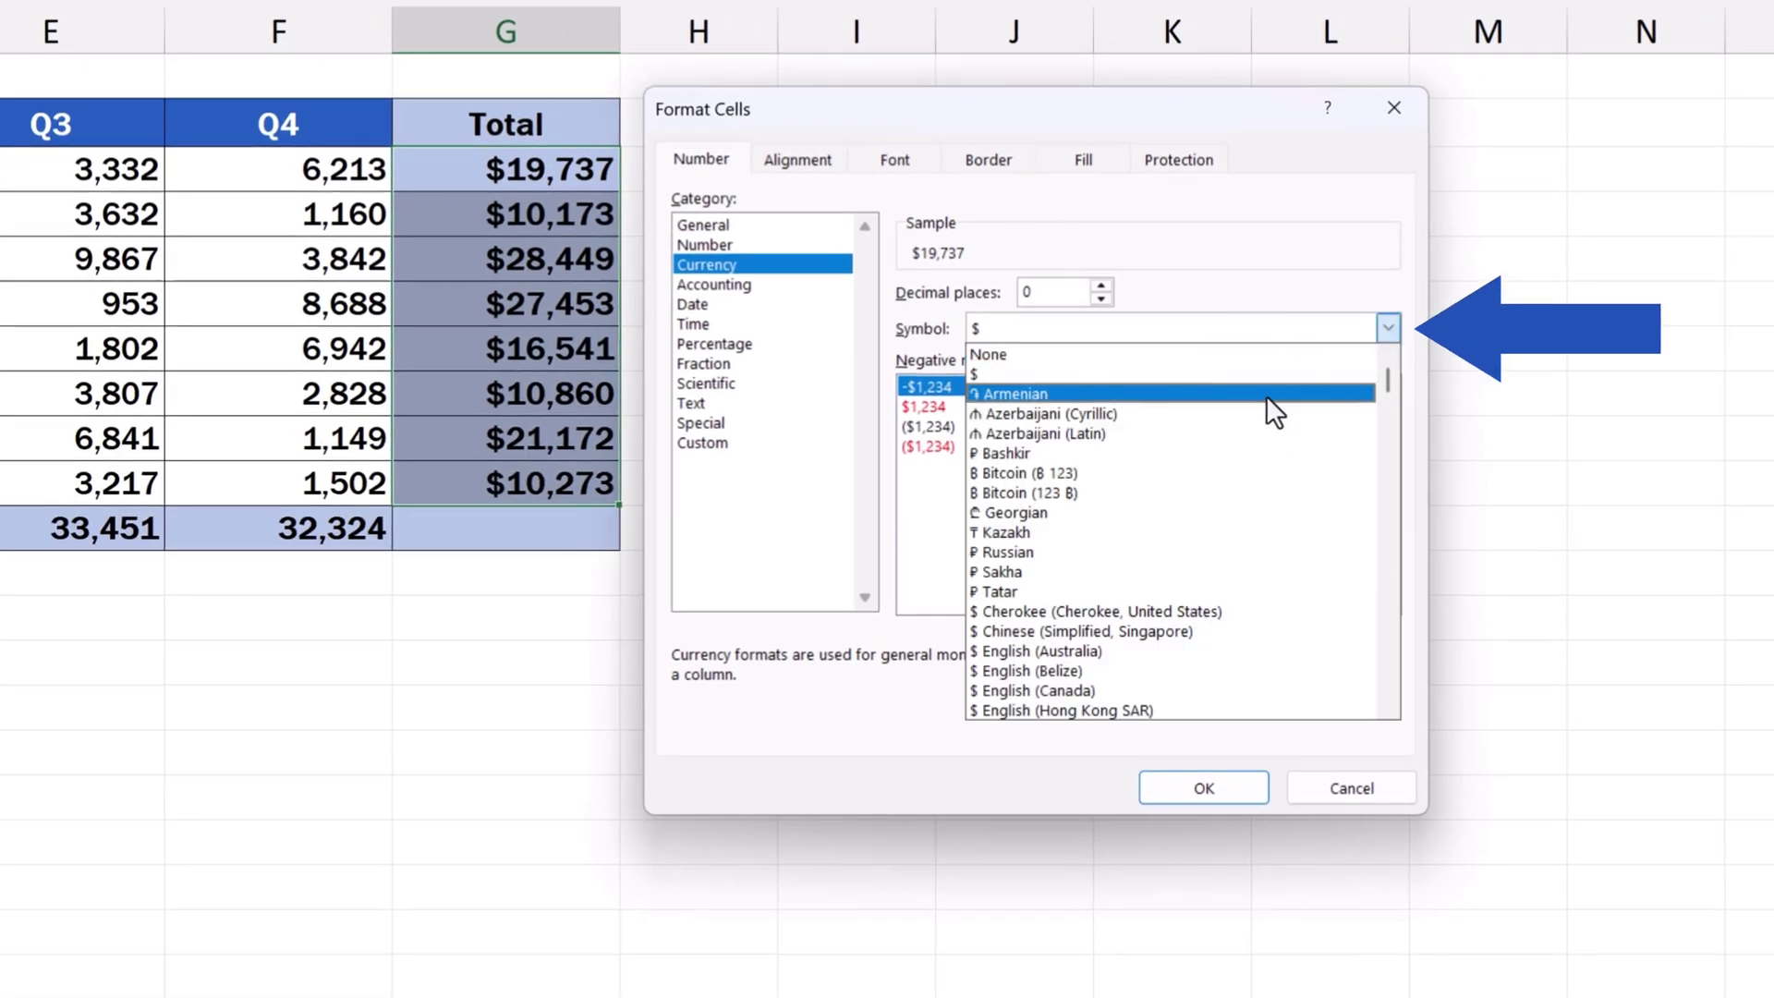
{"action": "scroll", "coordinate": [1265, 397], "scroll_direction": "down", "scroll_amount": 5}
{"action": "scroll", "coordinate": [1266, 402], "scroll_direction": "down", "scroll_amount": 5}
{"action": "scroll", "coordinate": [1265, 402], "scroll_direction": "down", "scroll_amount": 5}
{"action": "scroll", "coordinate": [1266, 402], "scroll_direction": "down", "scroll_amount": 3}
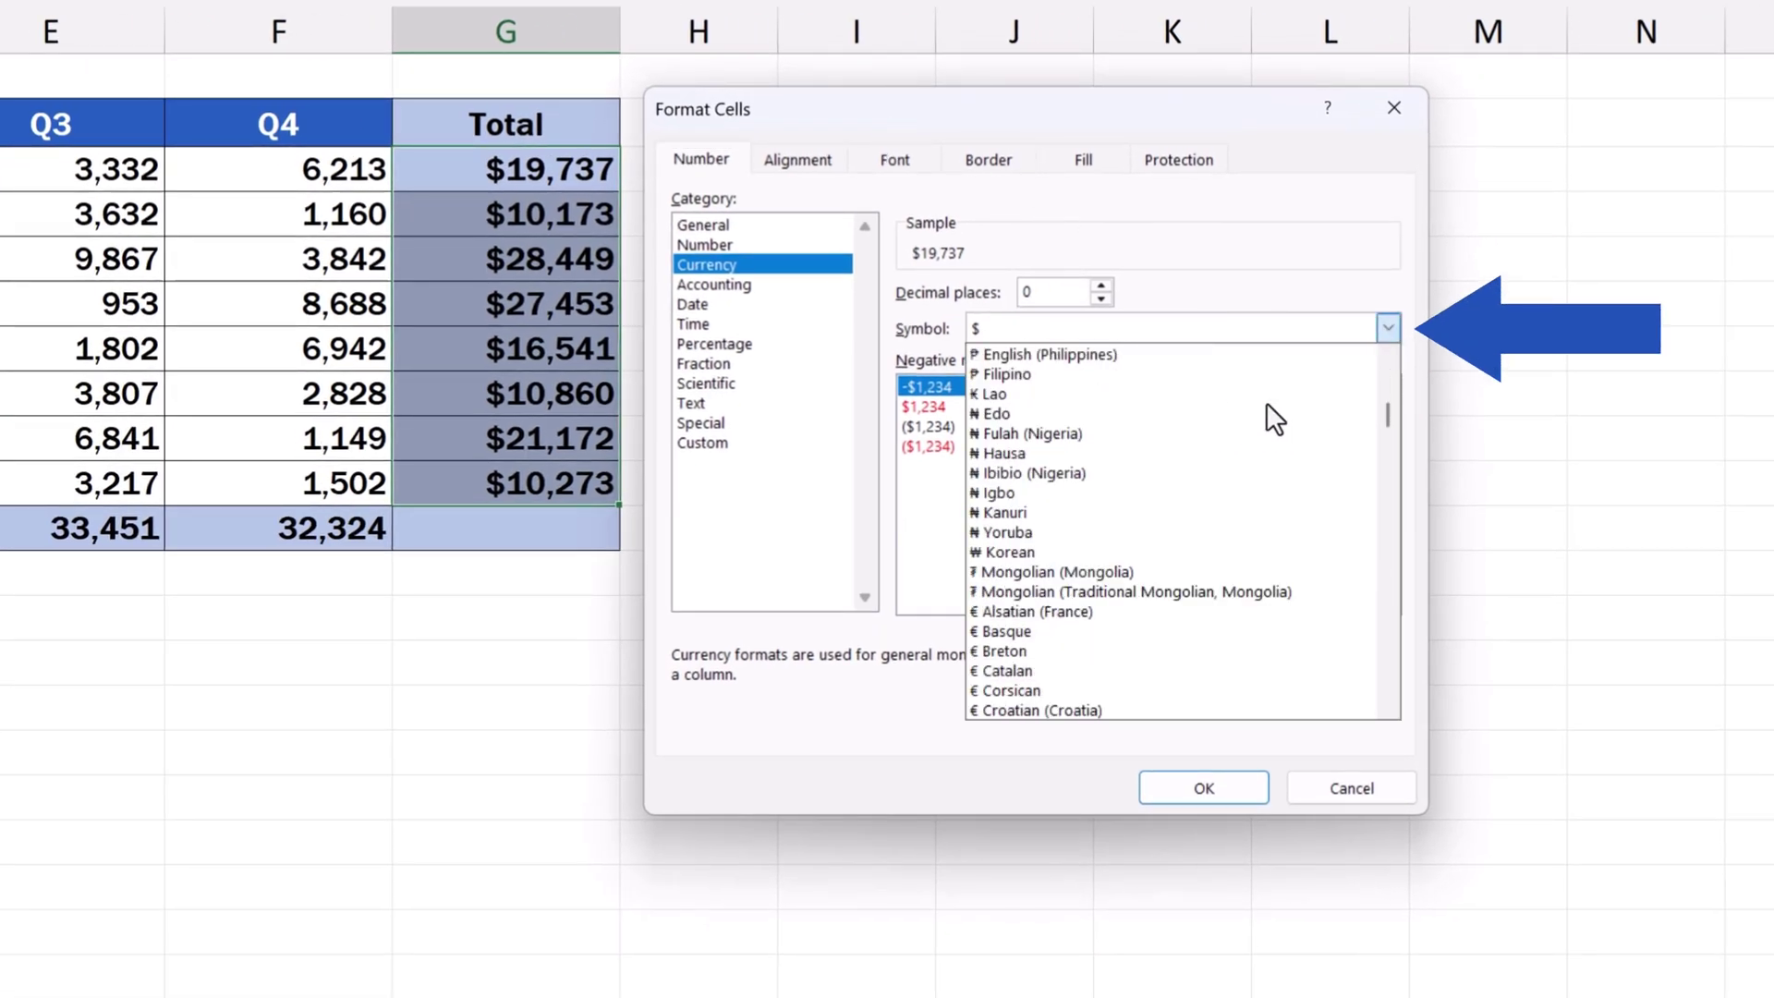
{"action": "scroll", "coordinate": [1265, 402], "scroll_direction": "down", "scroll_amount": 5}
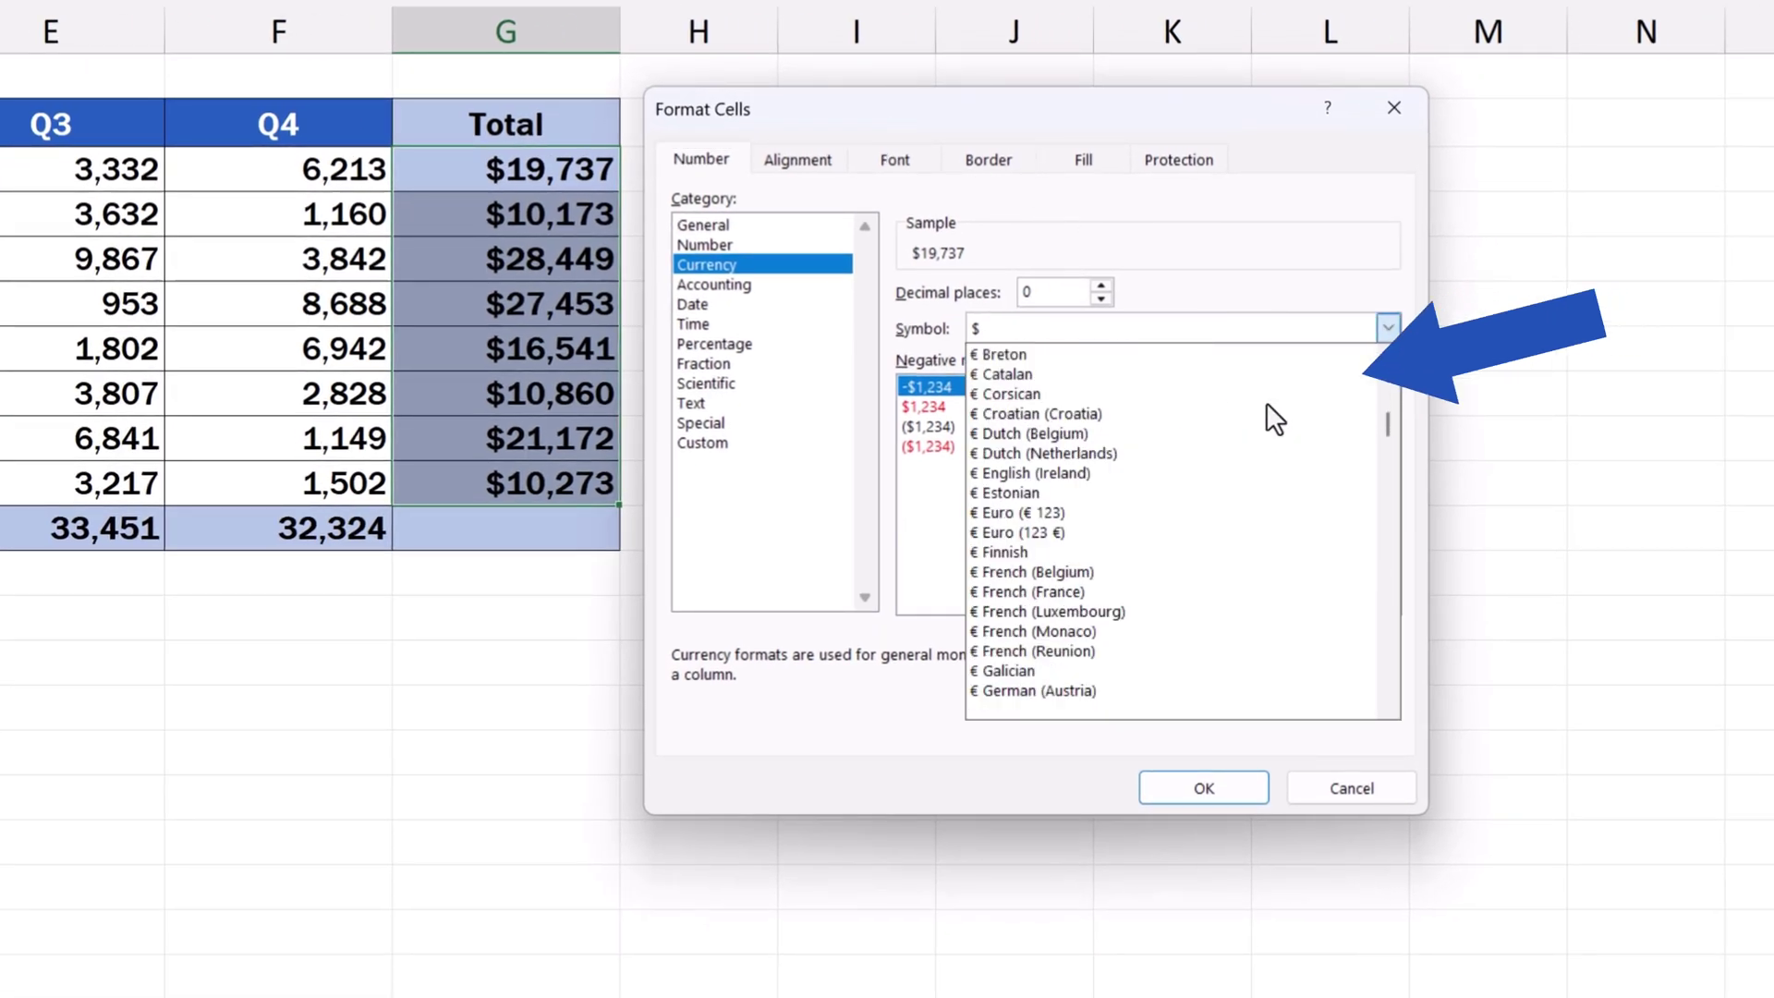
{"action": "left_click", "coordinate": [1092, 514]}
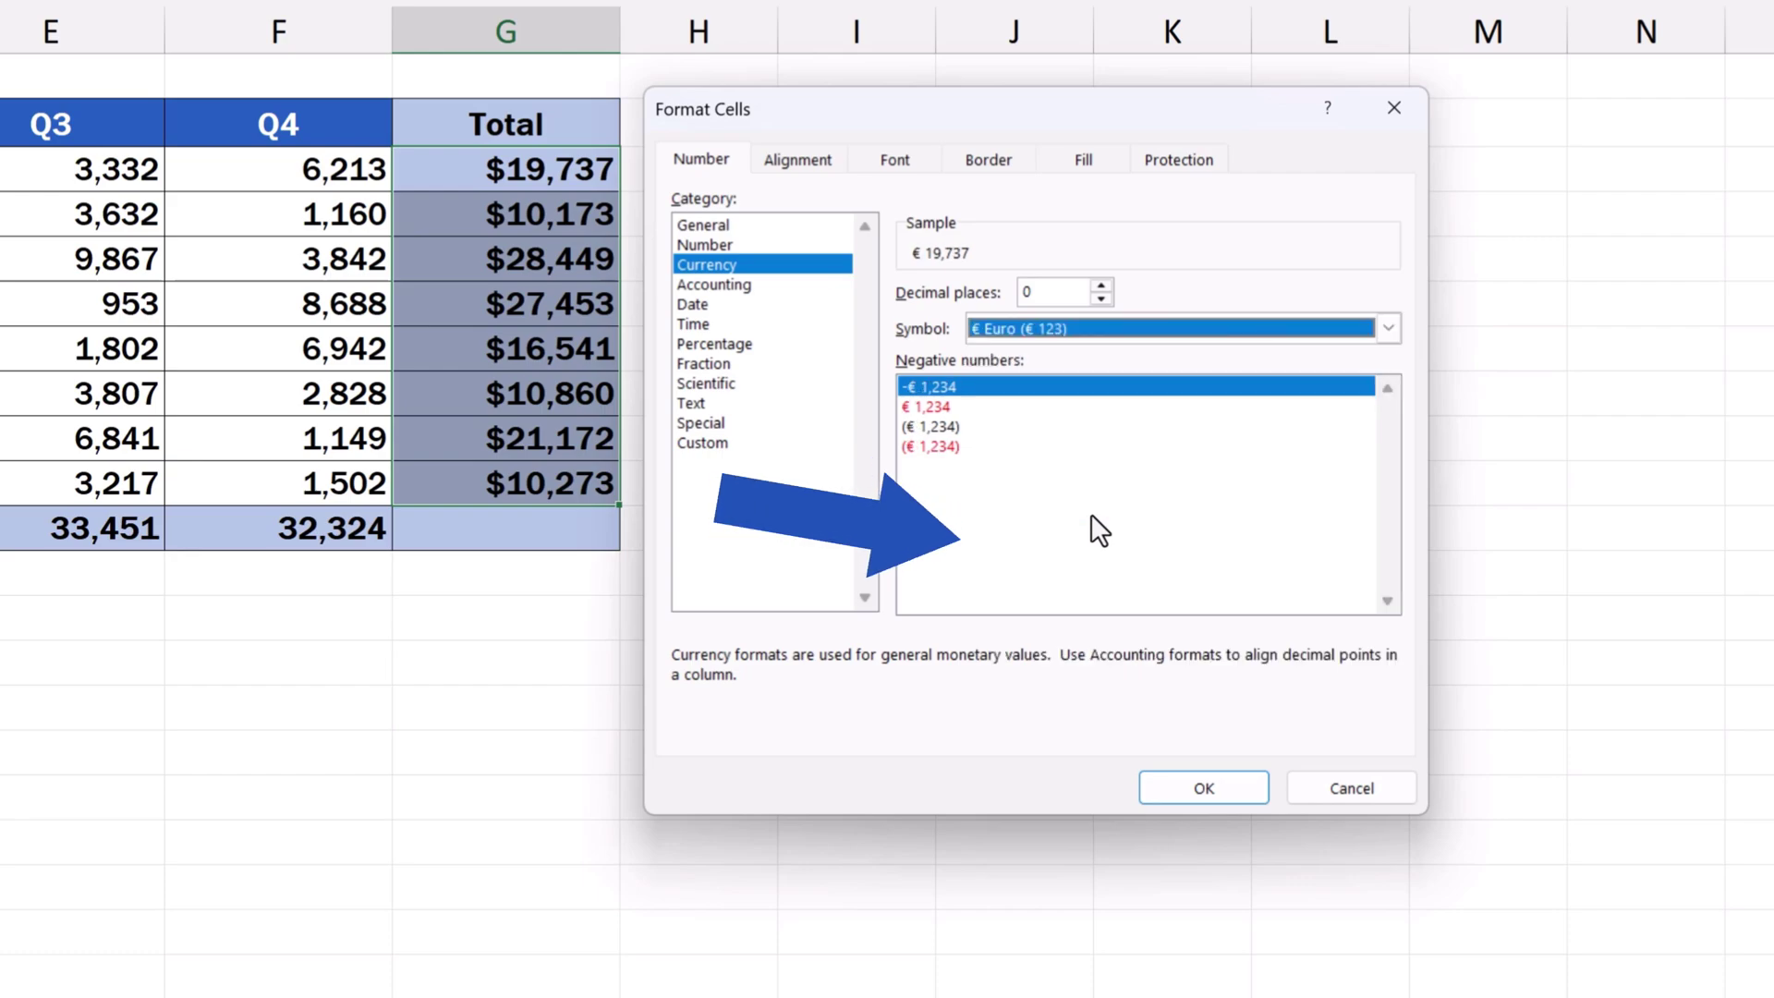
{"action": "left_click", "coordinate": [1189, 788]}
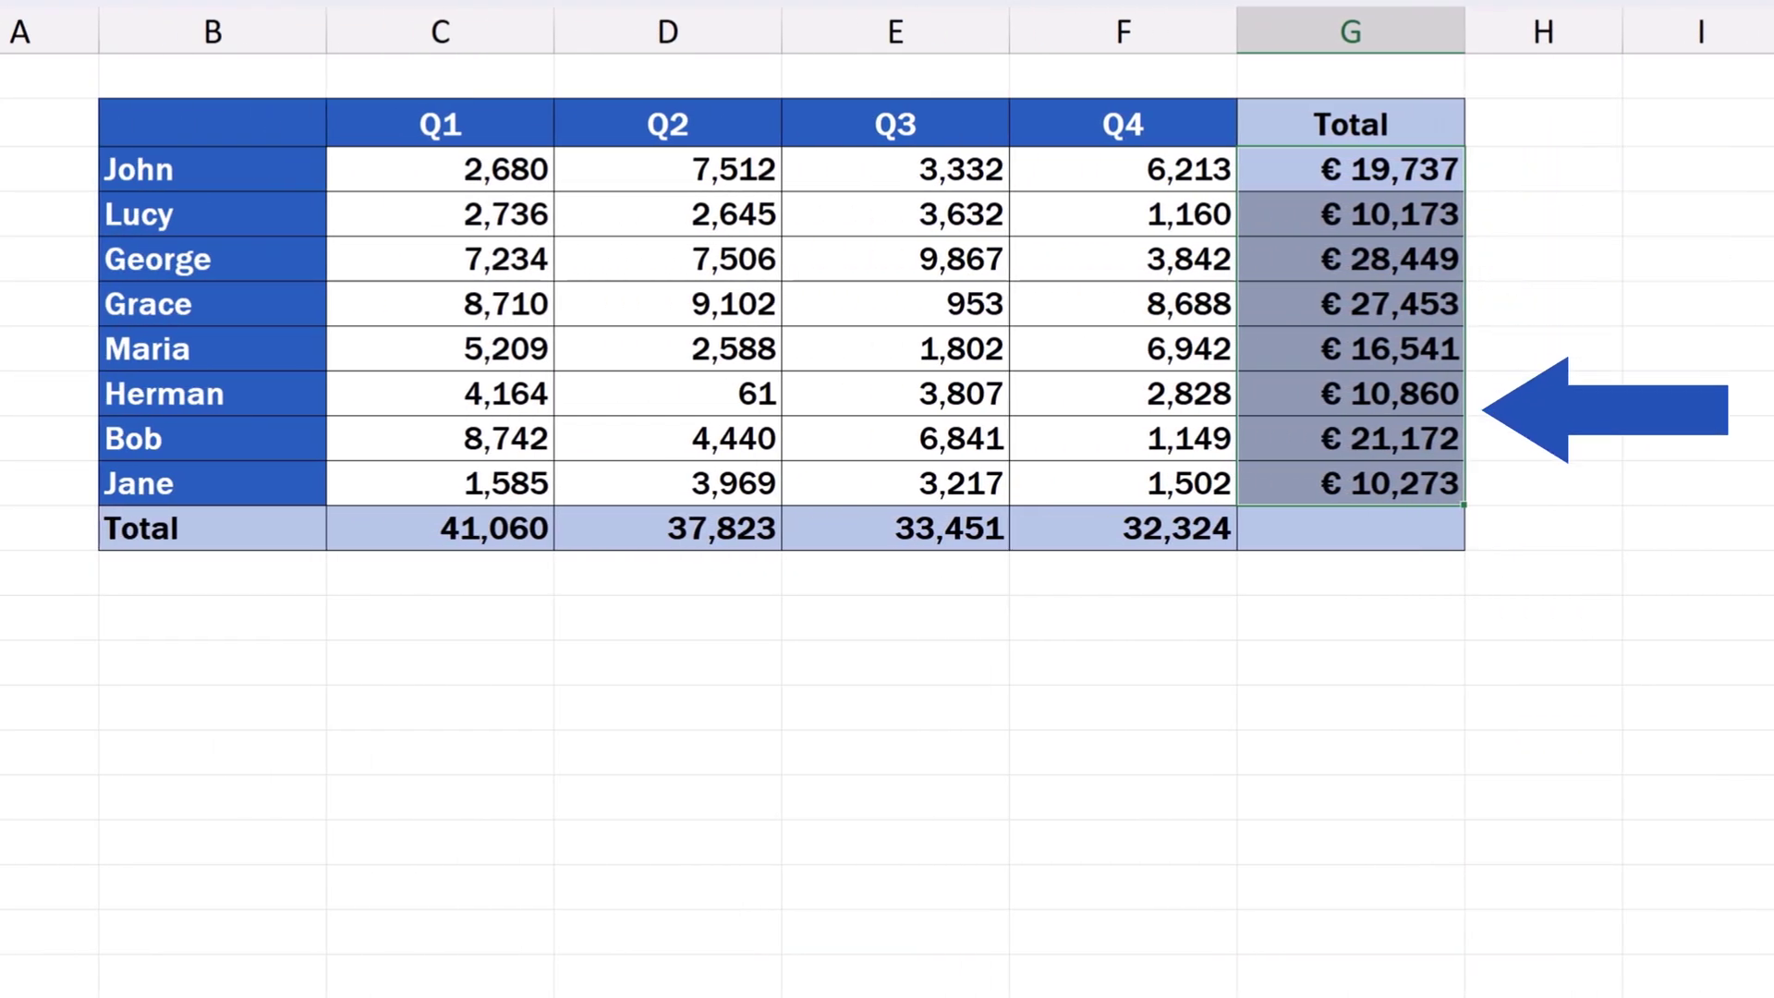
Step: Deselect to view the euro totals, then reselect G3:G10 and bring up its right-click menu
{"action": "left_click", "coordinate": [1590, 618]}
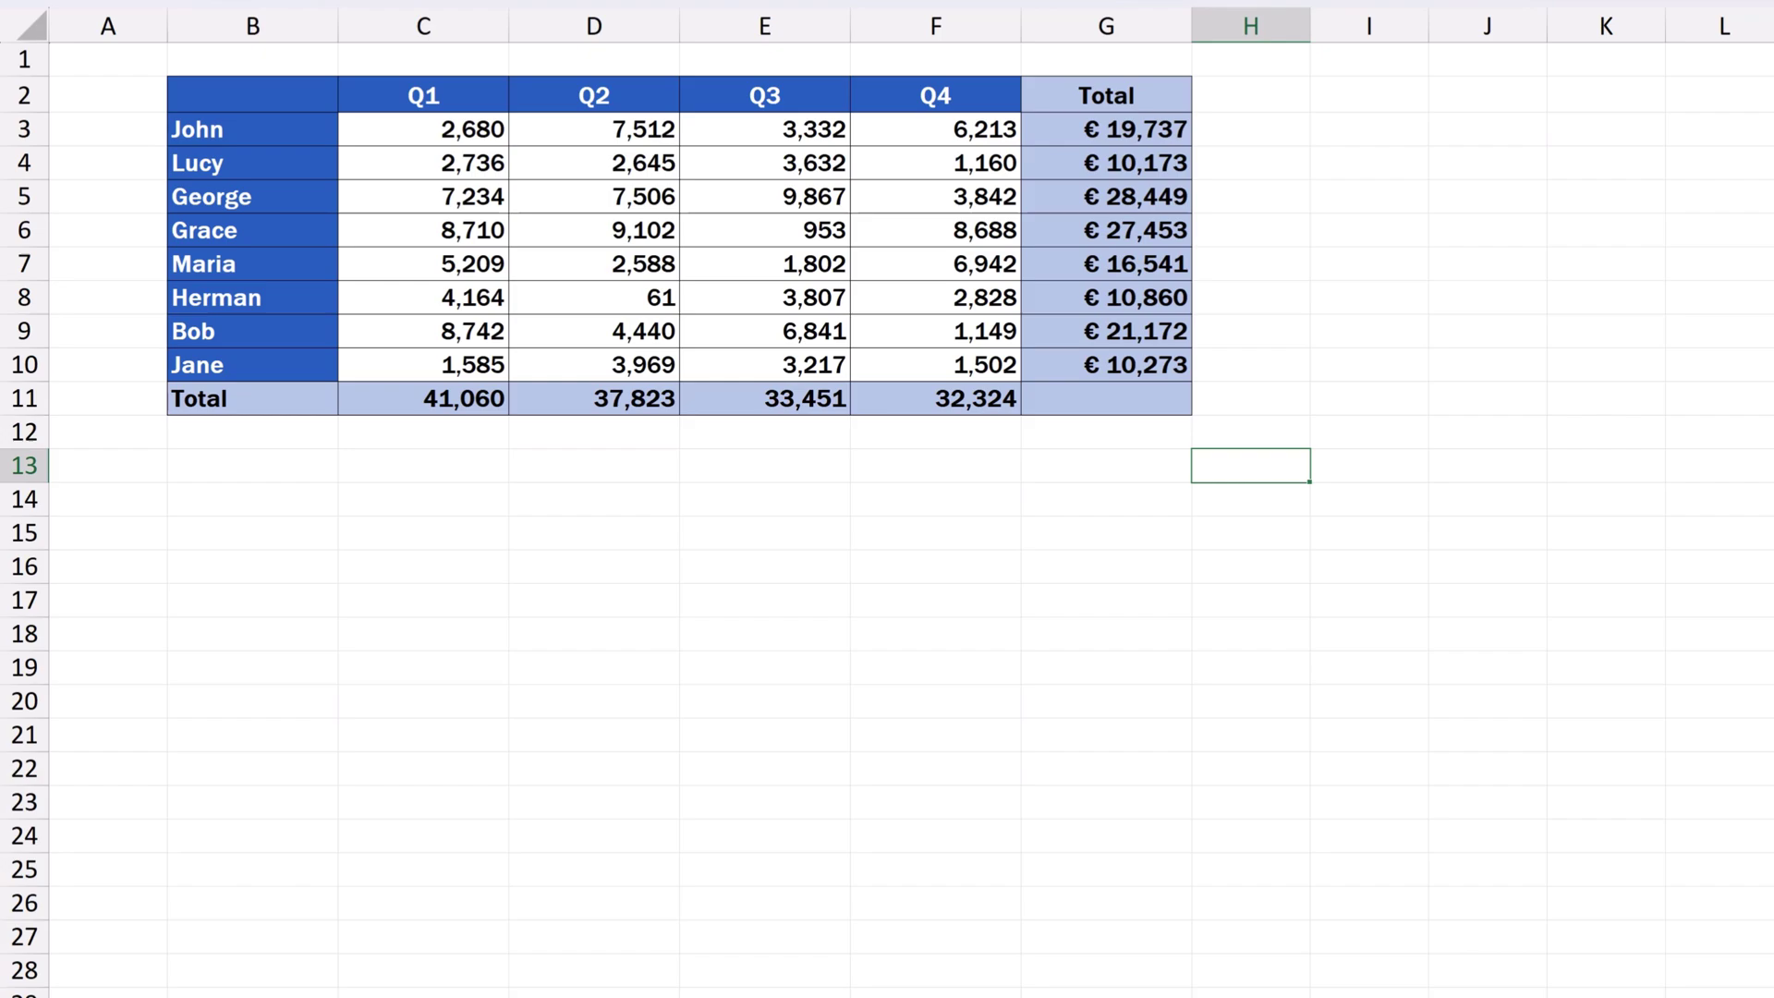
{"action": "left_click_drag", "start_coordinate": [1097, 131], "coordinate": [1106, 363]}
{"action": "right_click", "coordinate": [1089, 254]}
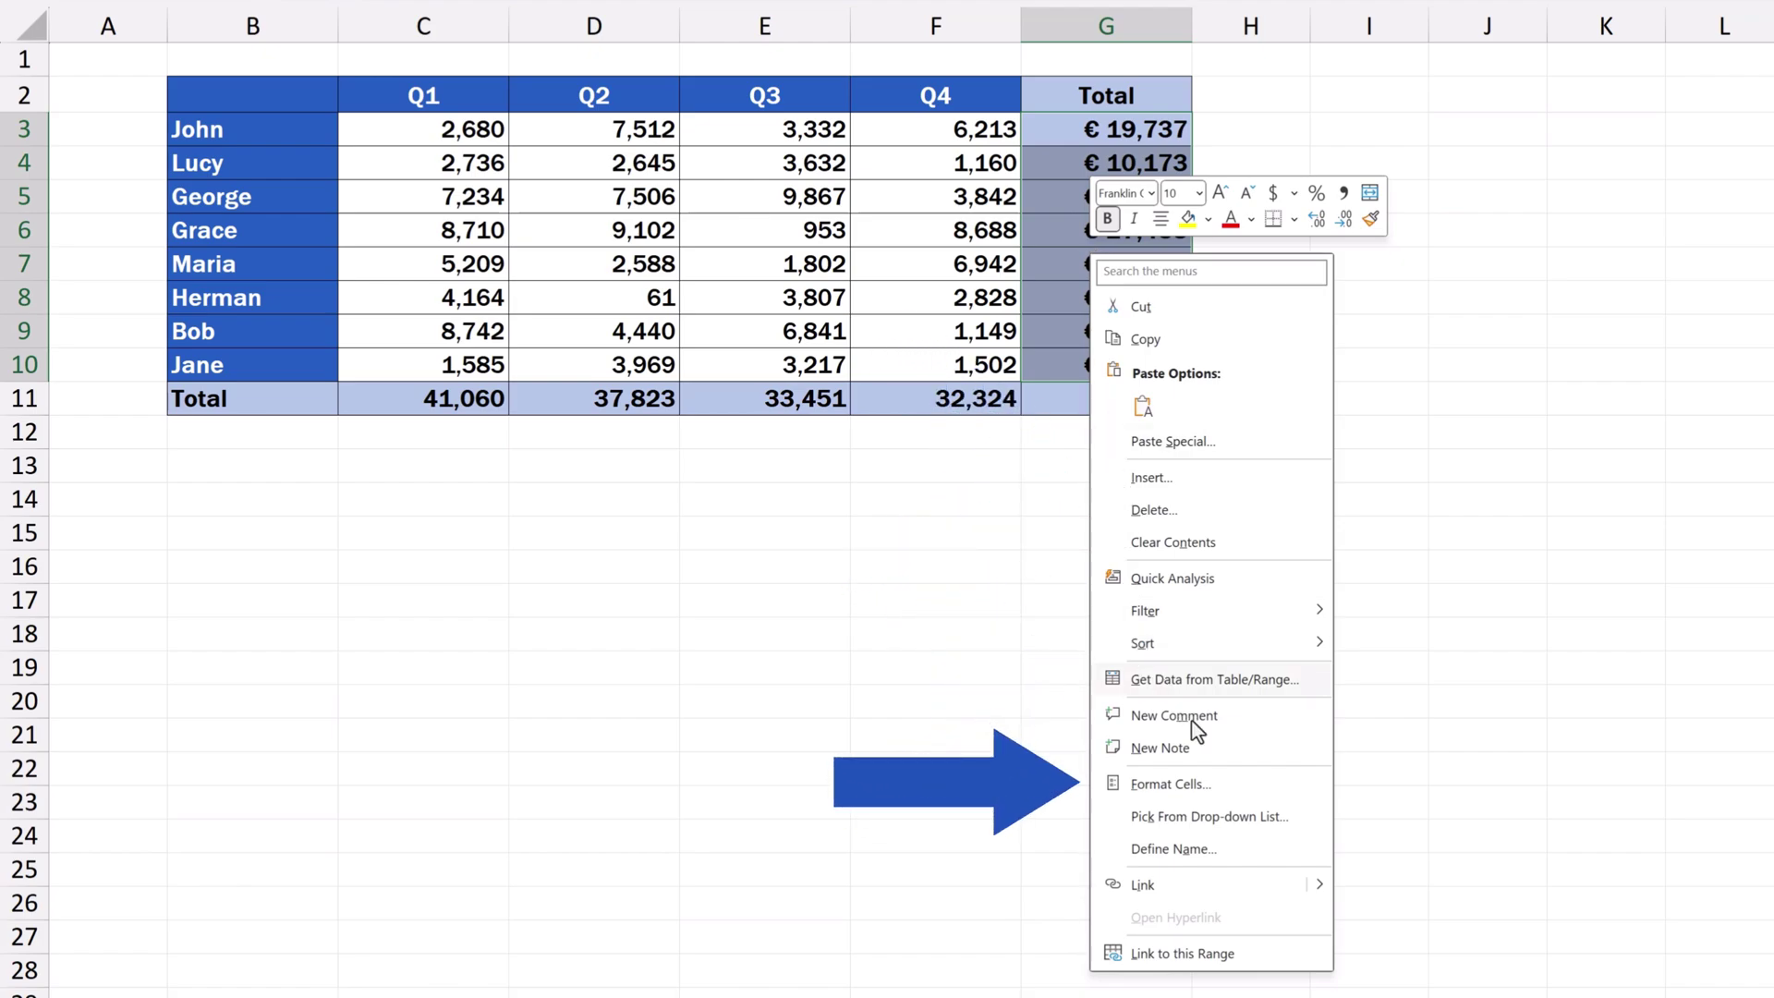
Step: Format the totals as Number with 0 decimals and Use 1000 Separator kept on
{"action": "left_click", "coordinate": [1228, 788]}
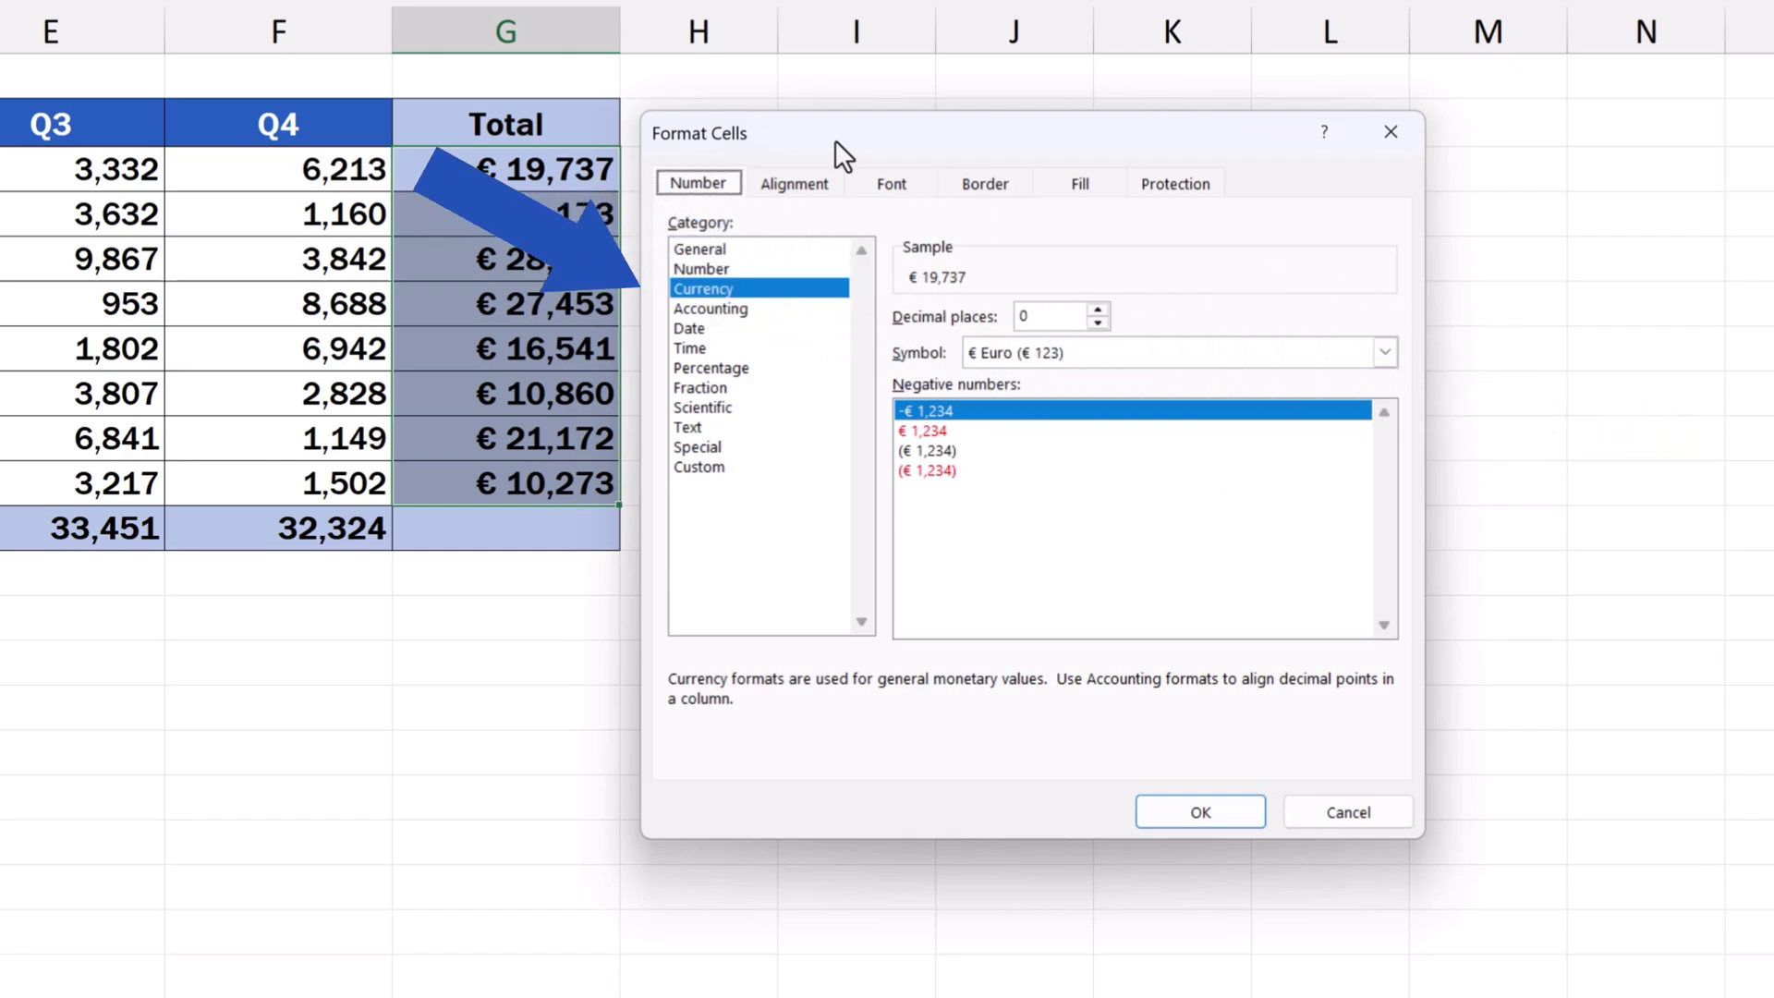
{"action": "left_click", "coordinate": [727, 272]}
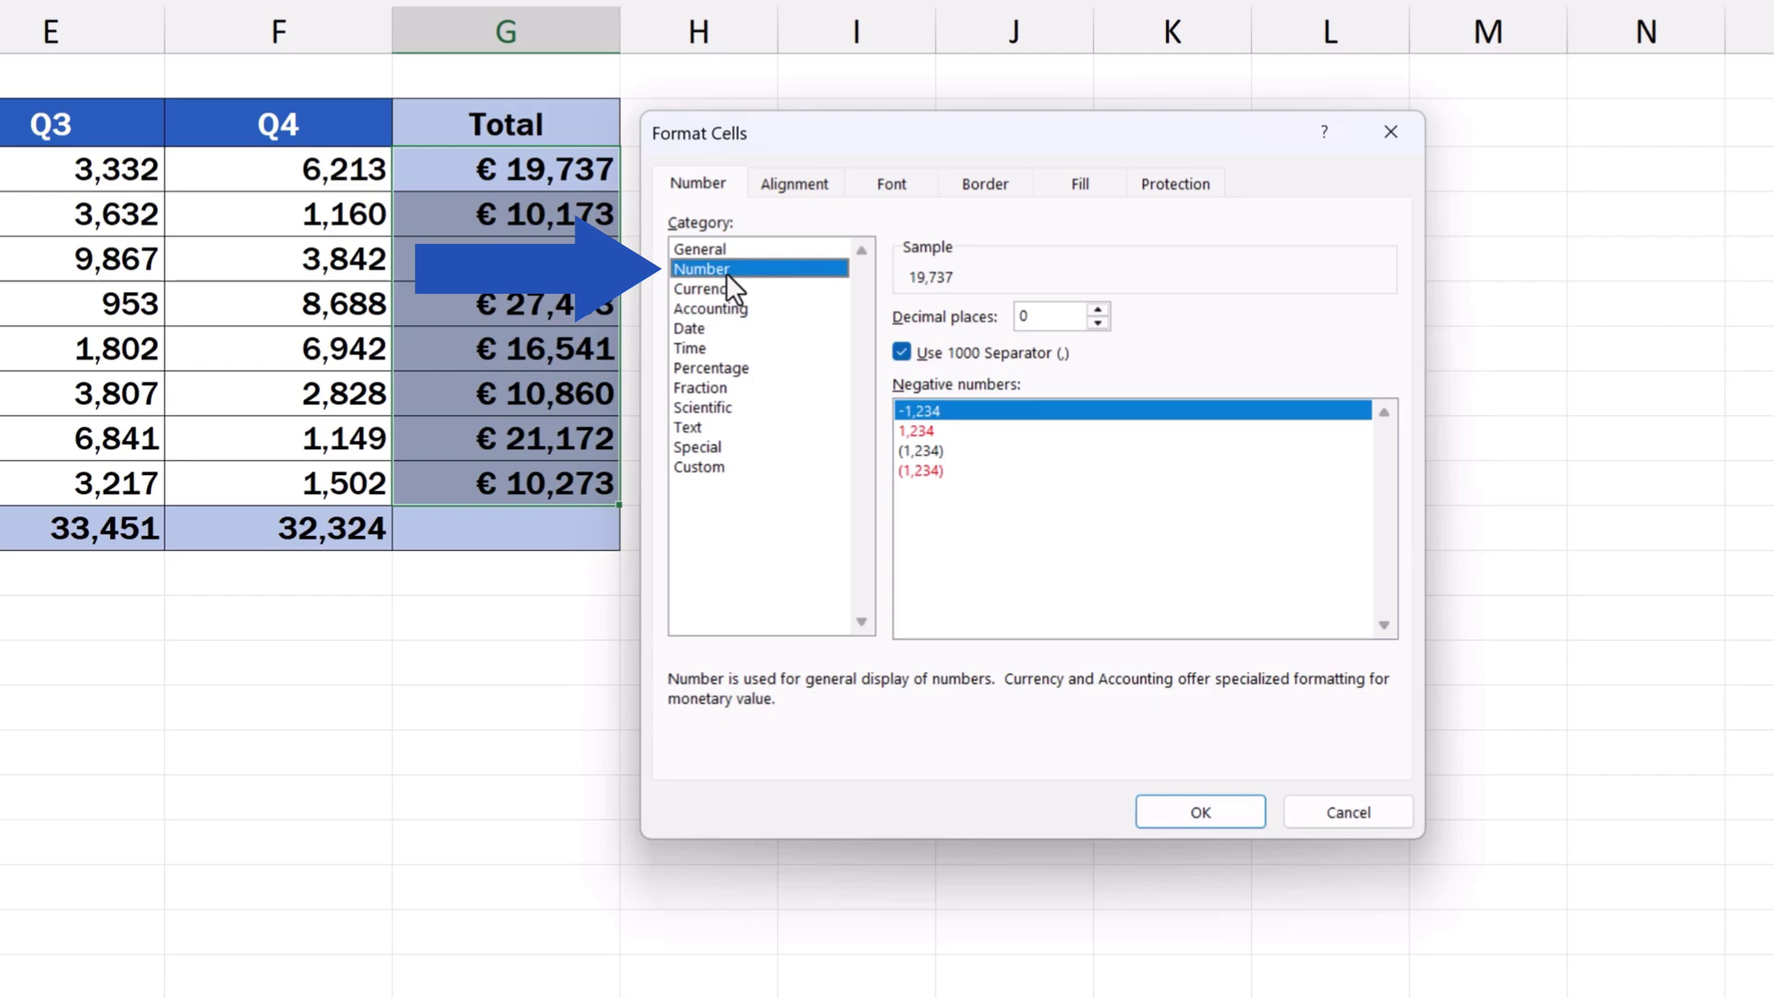
{"action": "left_click", "coordinate": [1100, 308]}
{"action": "left_click", "coordinate": [1098, 307]}
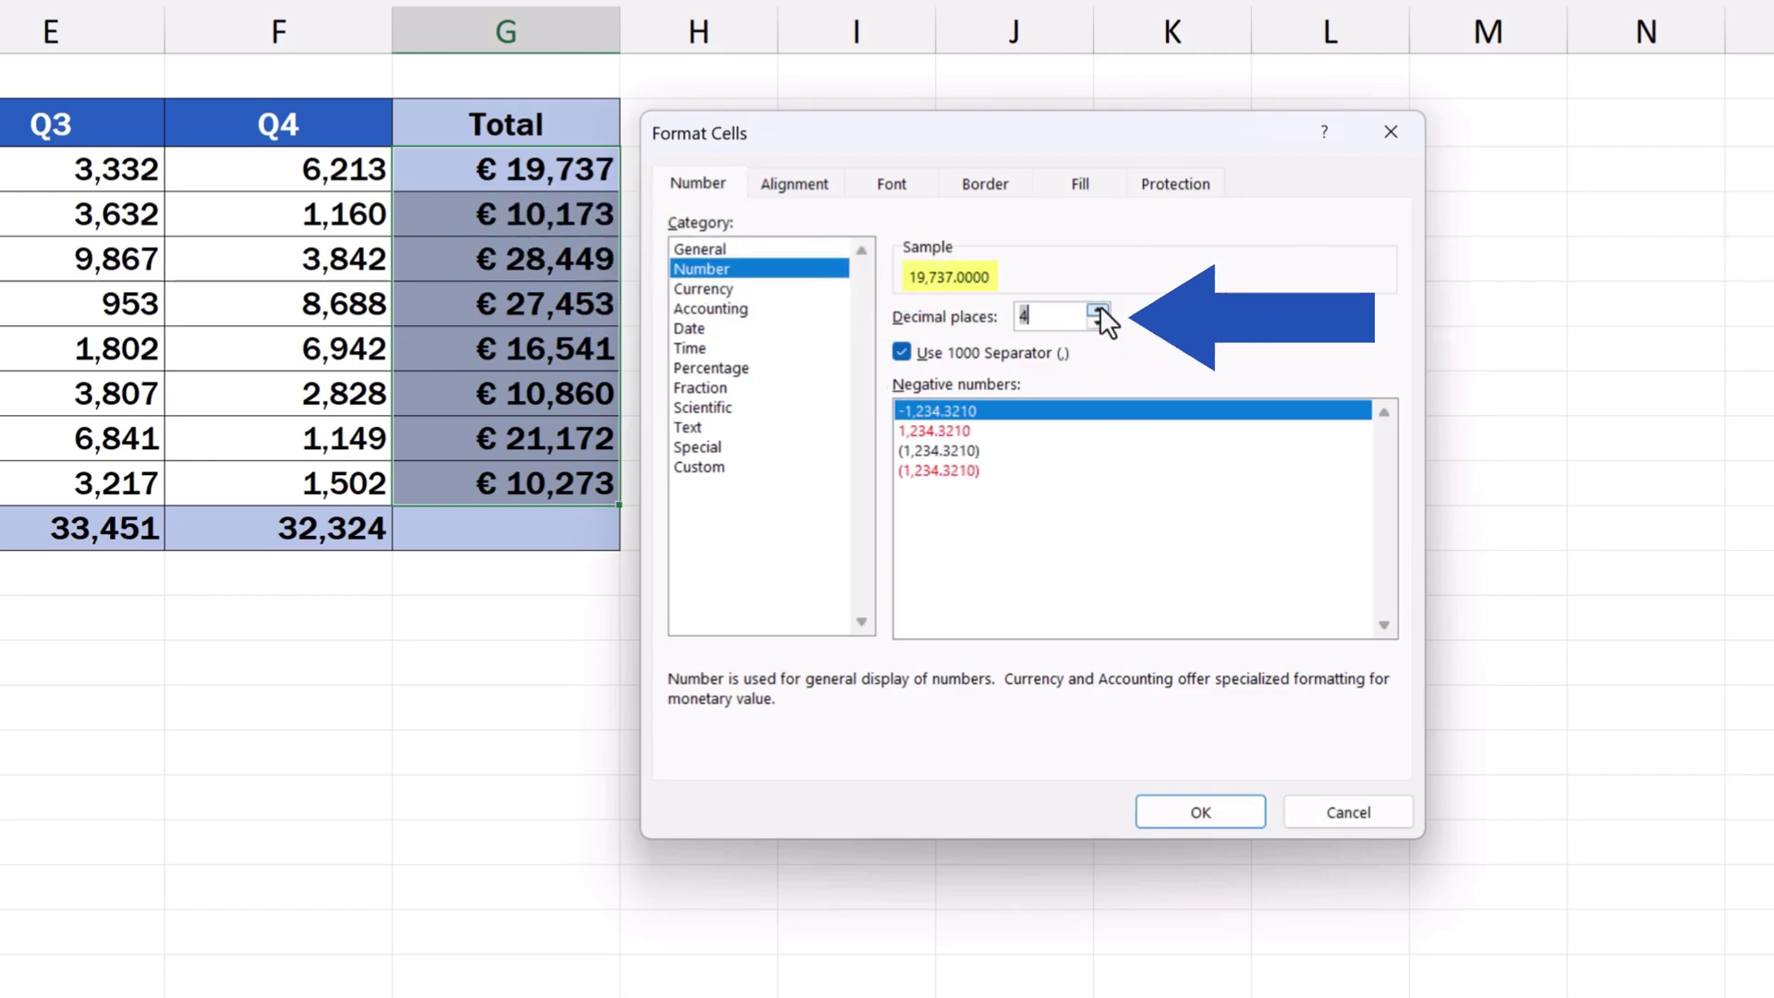
{"action": "left_click", "coordinate": [1100, 320]}
{"action": "left_click", "coordinate": [1100, 321]}
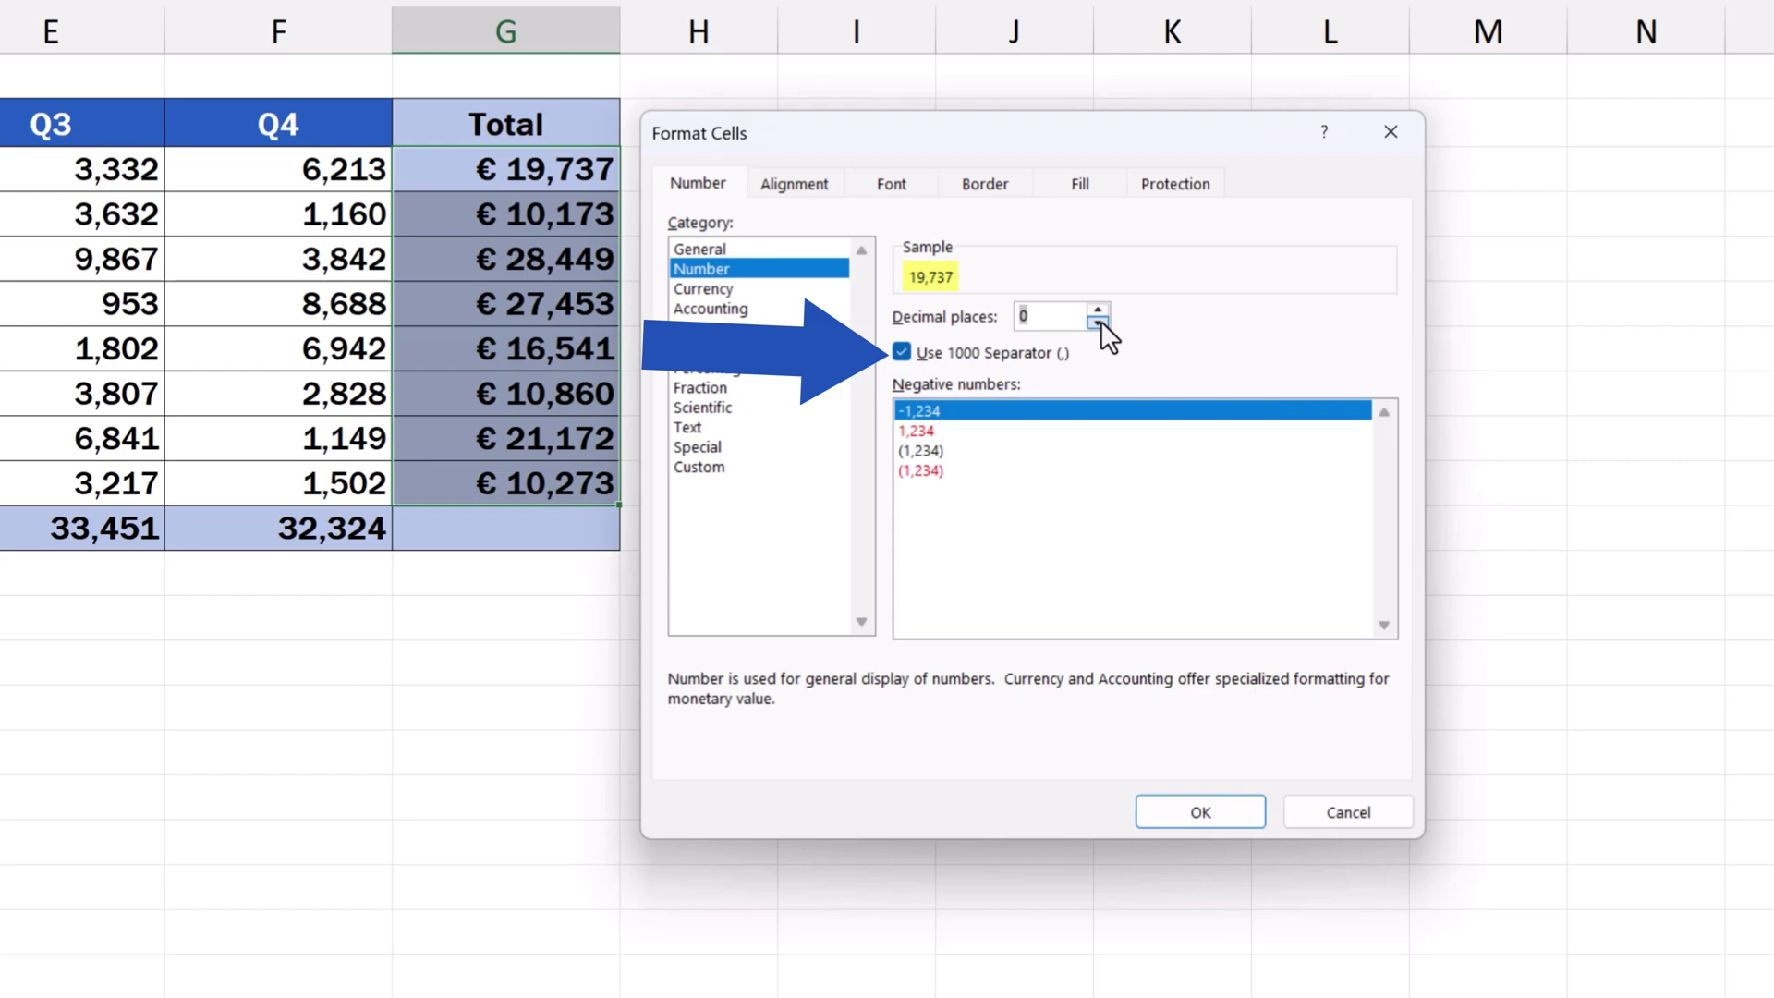
{"action": "left_click", "coordinate": [904, 353]}
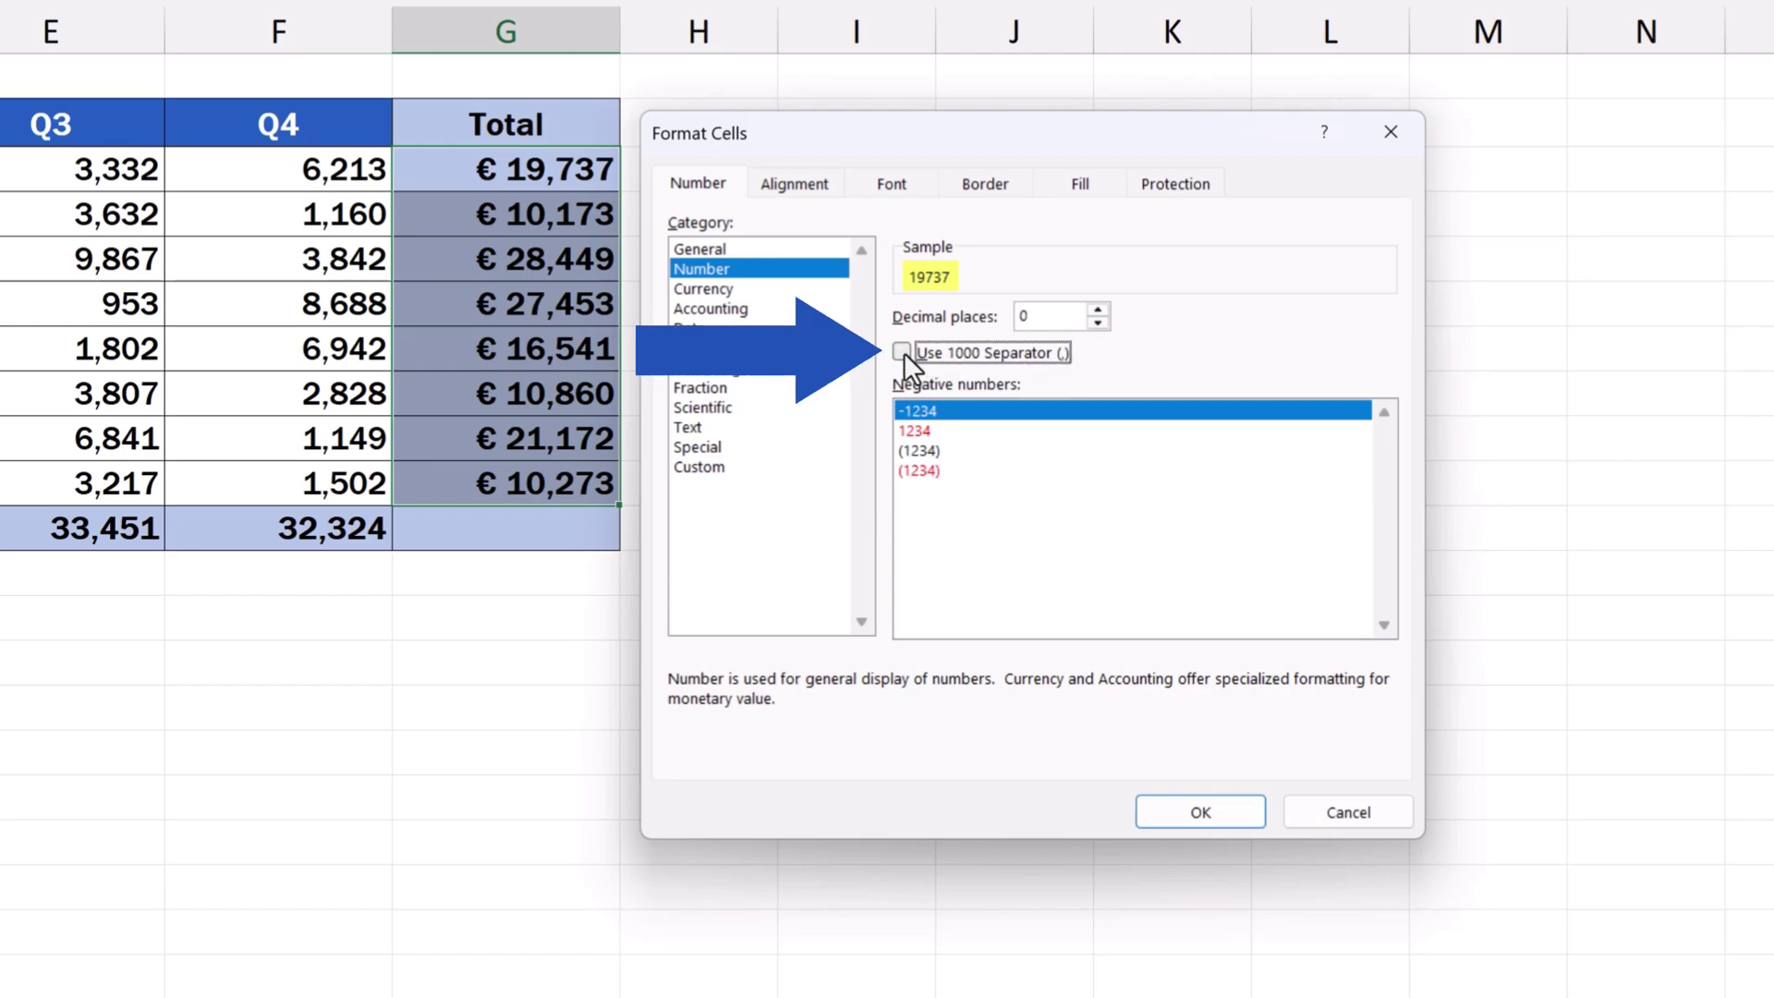
{"action": "left_click", "coordinate": [904, 352]}
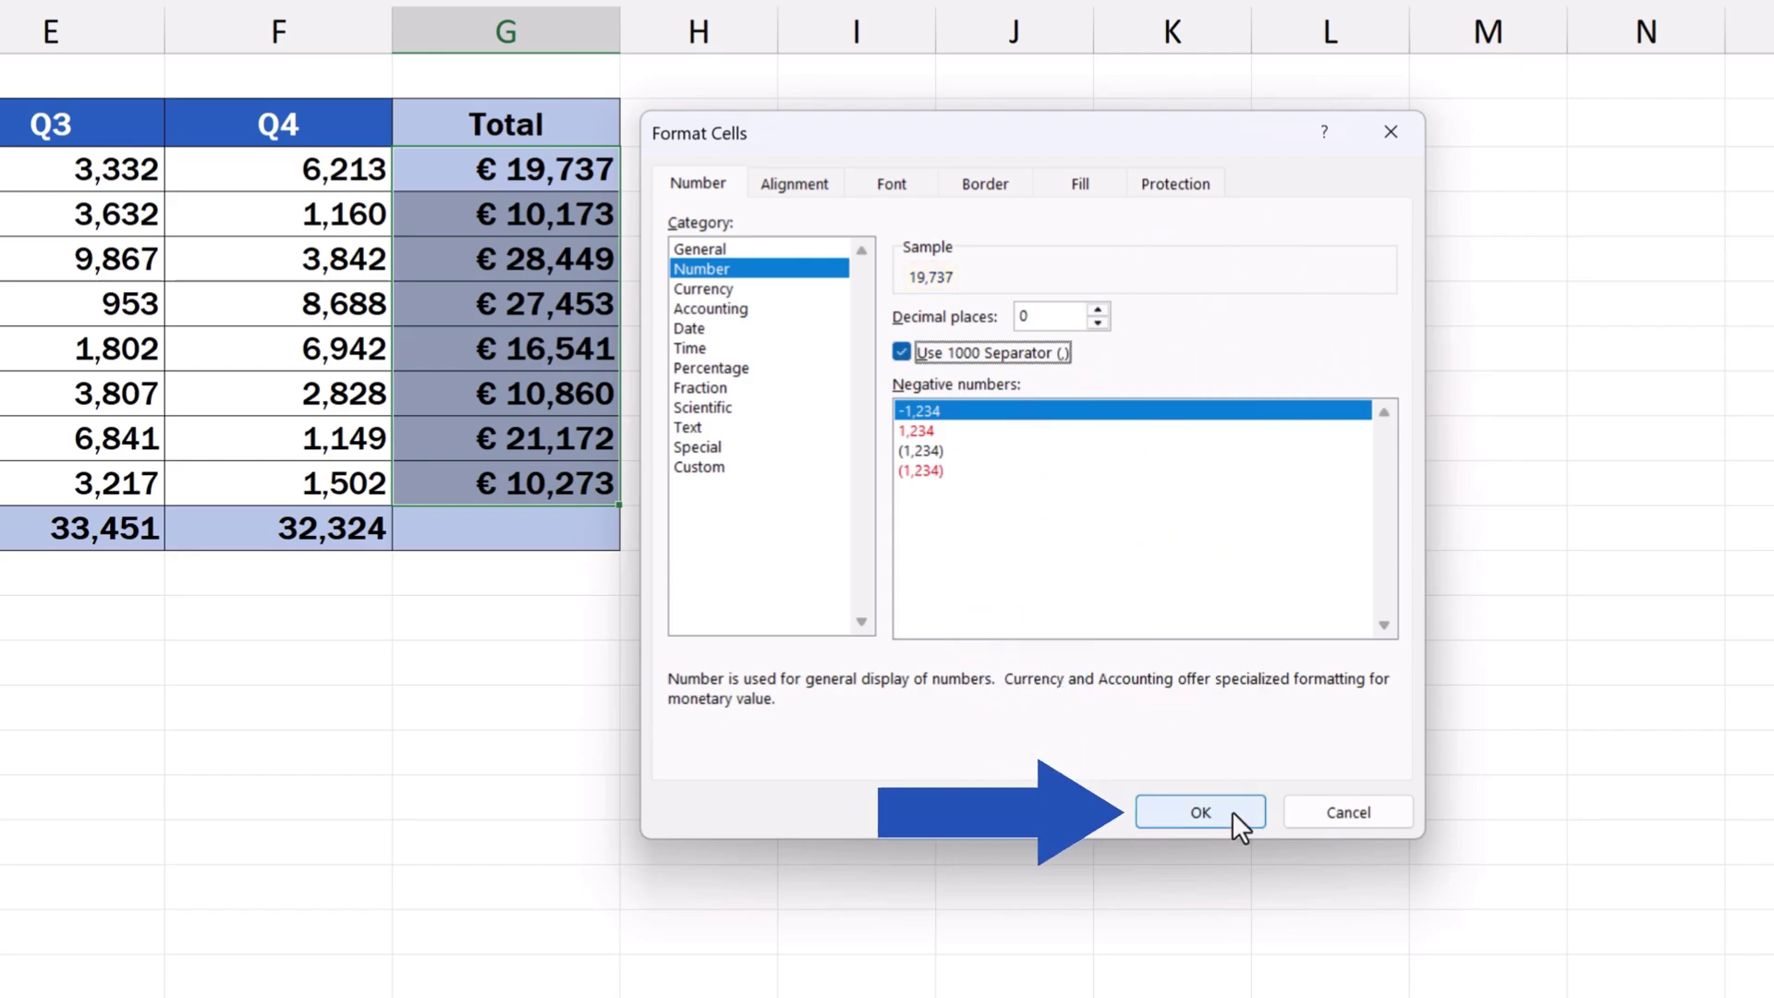
{"action": "left_click", "coordinate": [1200, 813]}
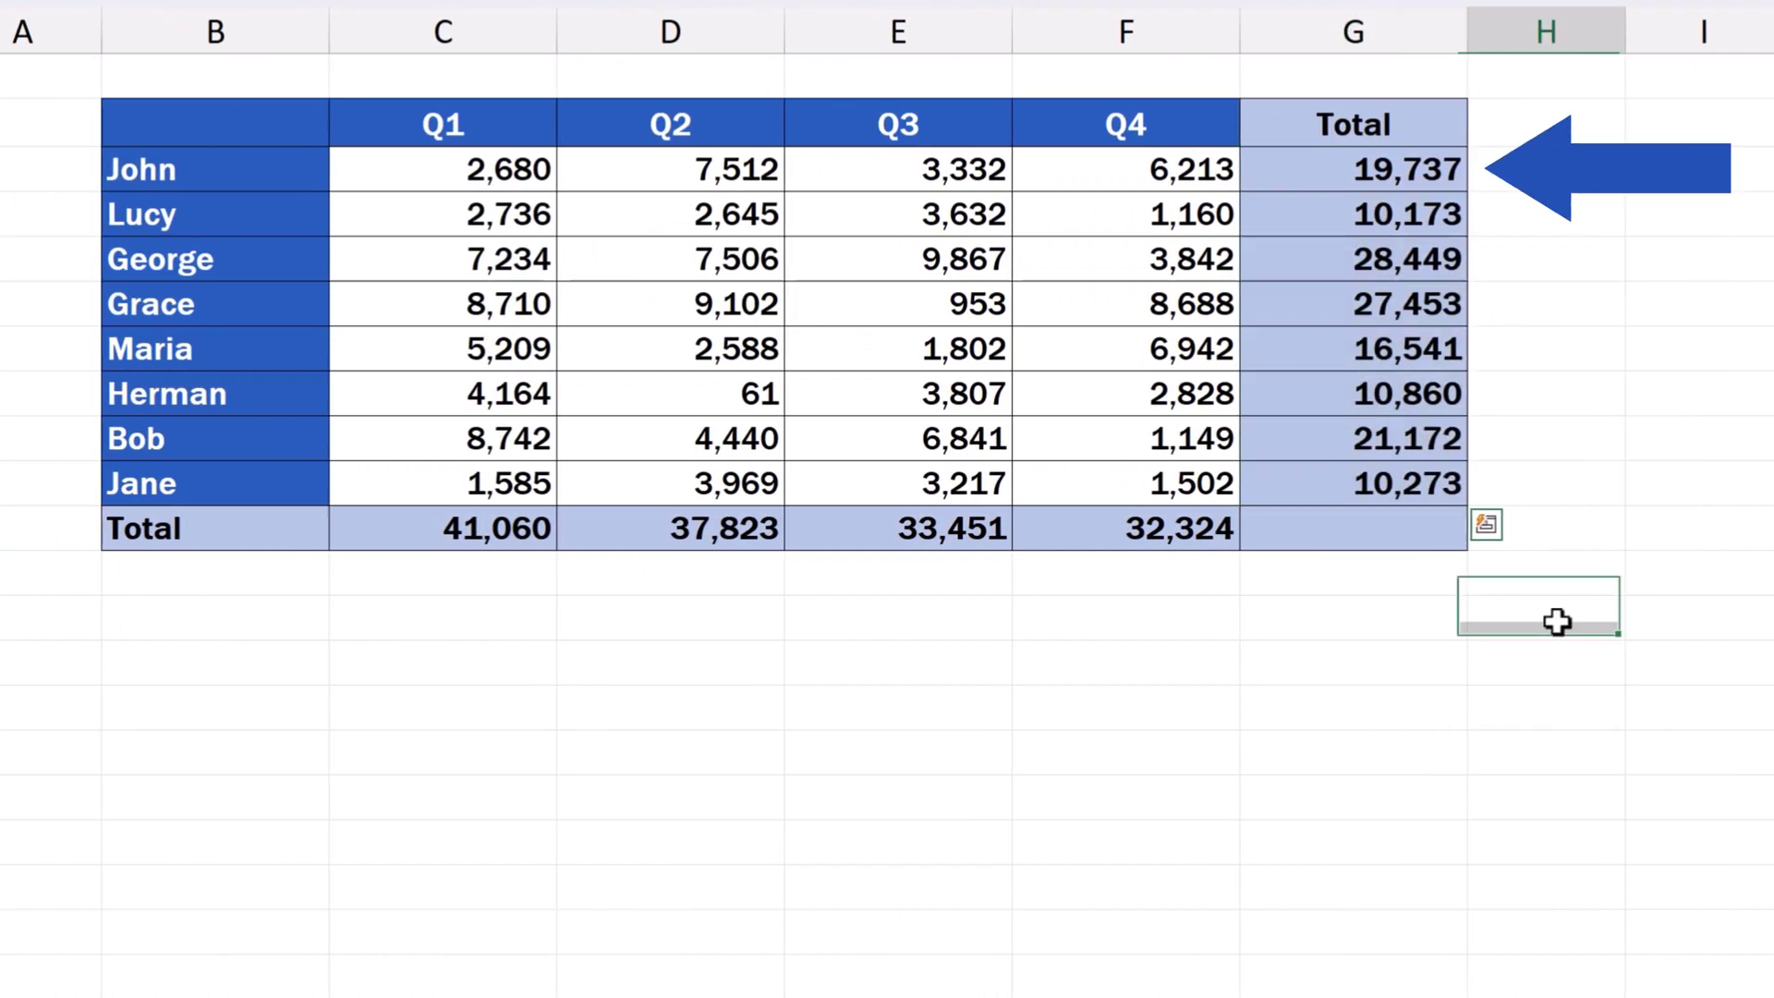